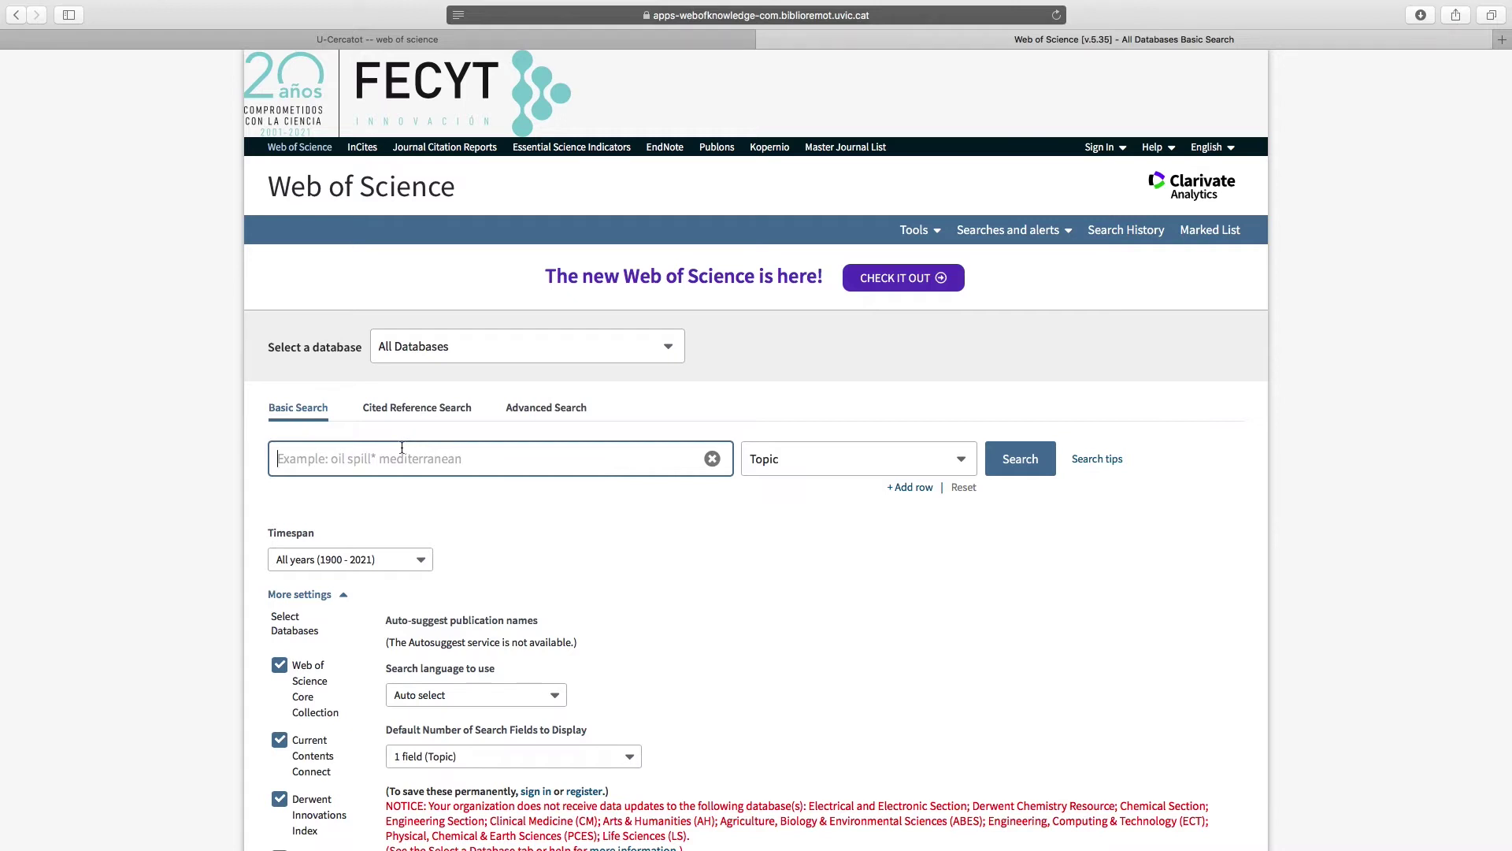
# Search all databases for the topic mindfulness stress and refine the results to publication years 2021 and 2017
pyautogui.write('mind')
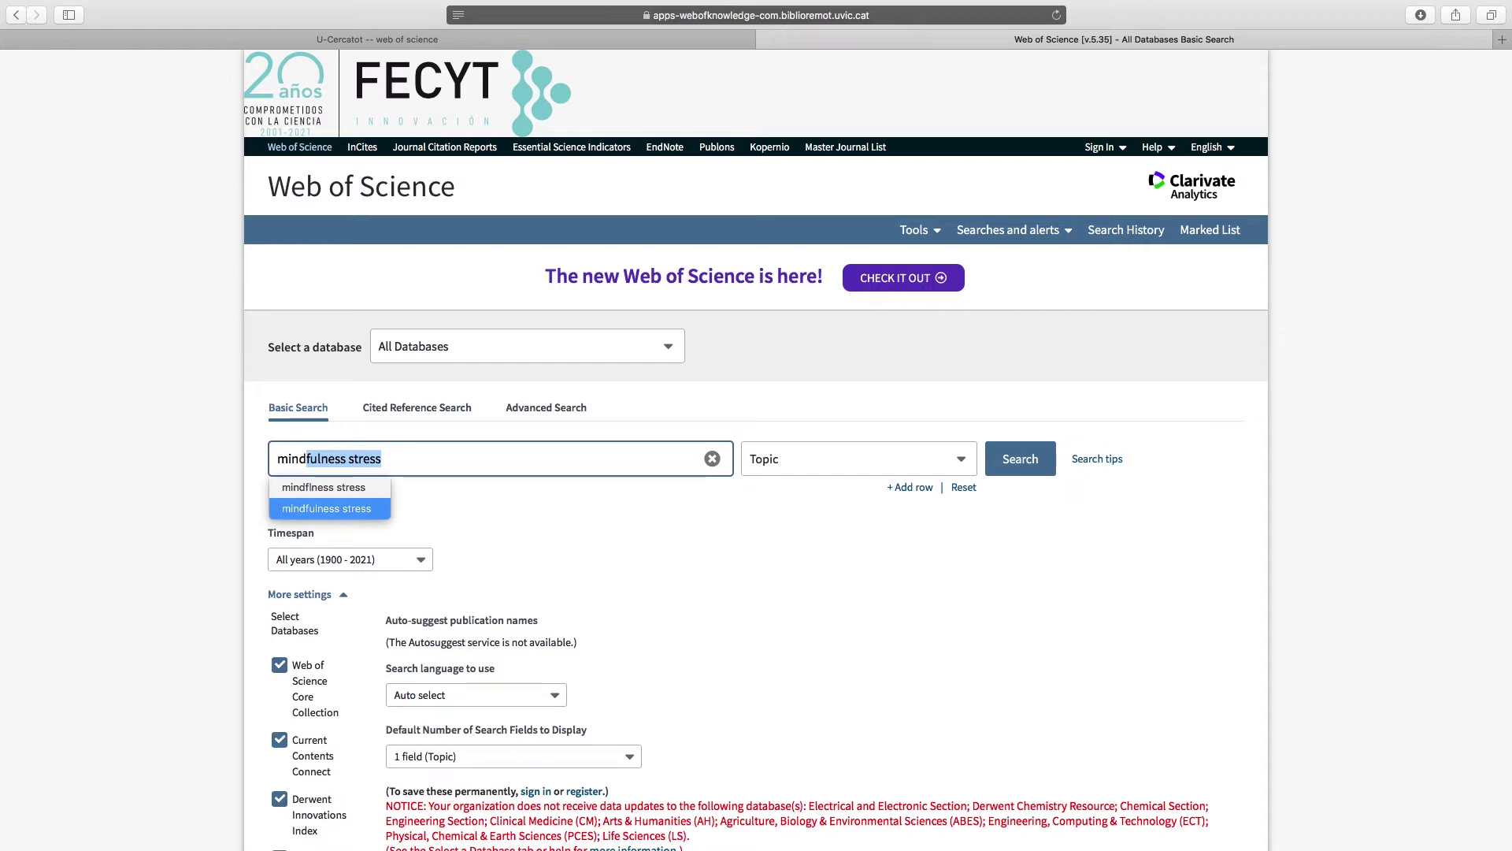
pyautogui.press('Escape')
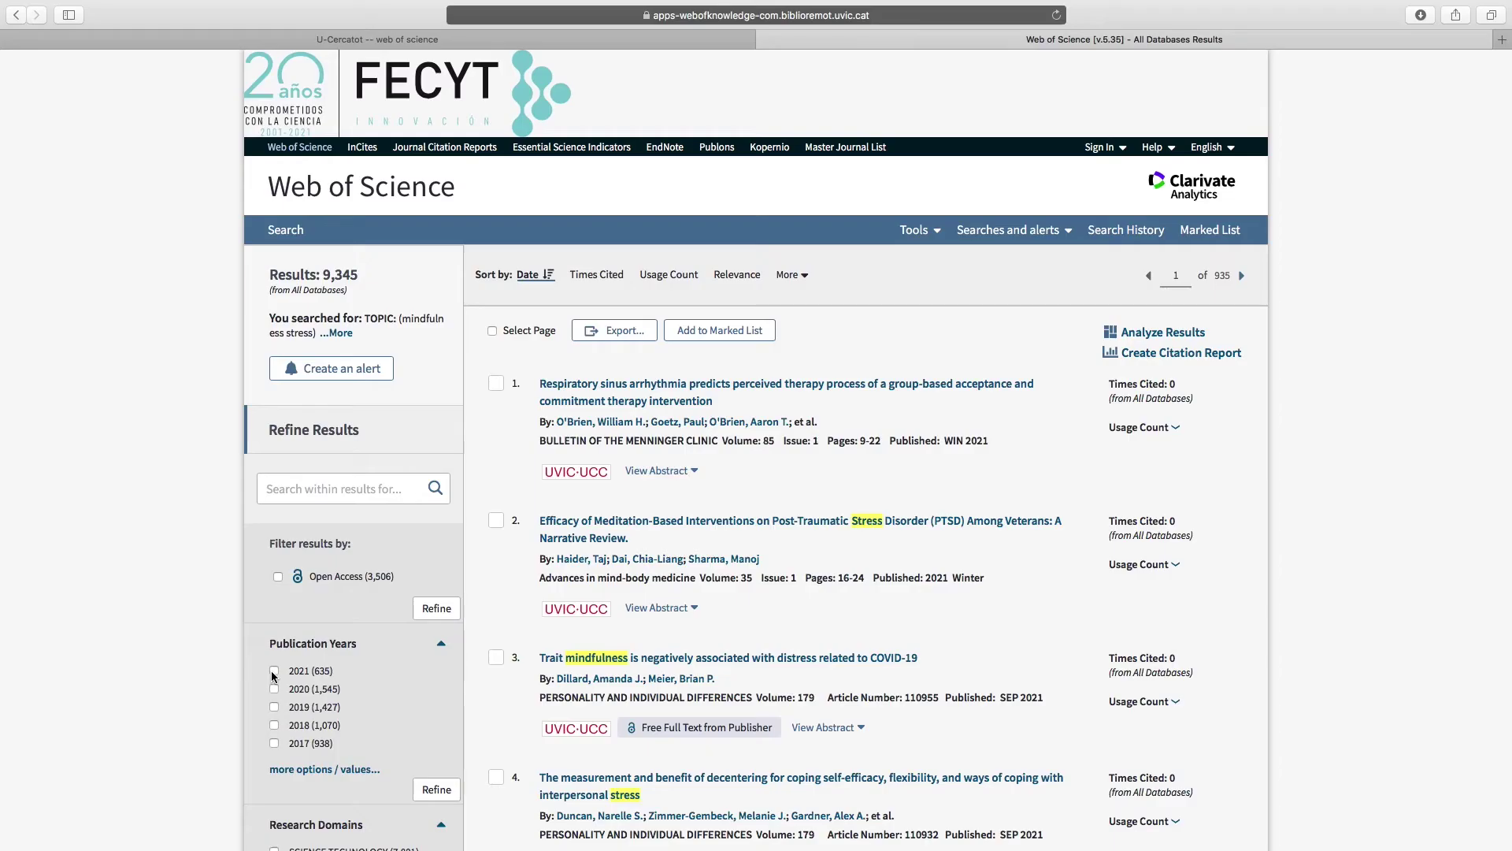
pyautogui.click(274, 670)
pyautogui.click(275, 744)
pyautogui.click(438, 788)
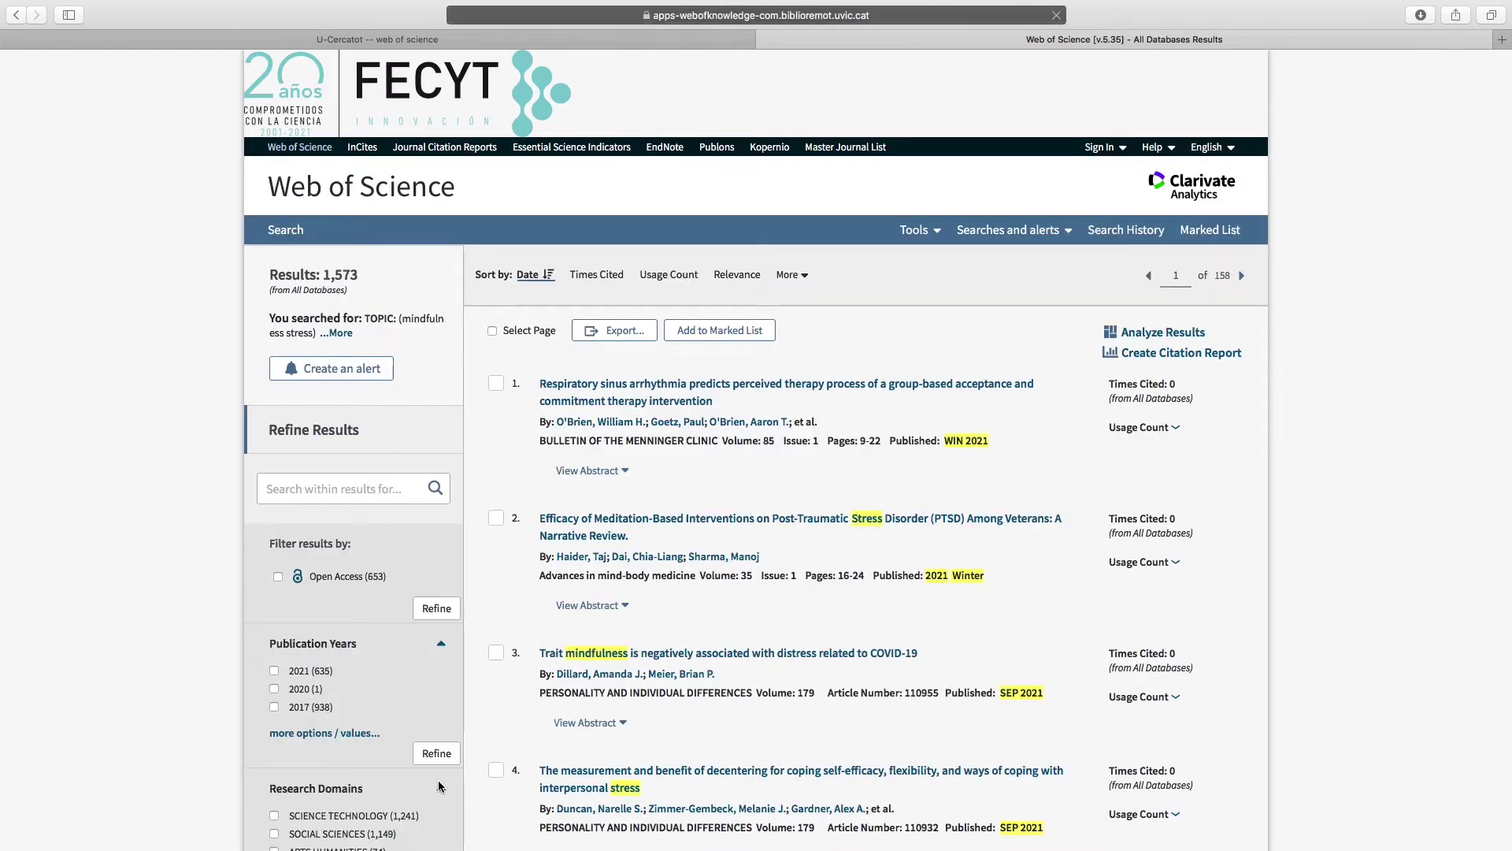
# Set the results list to show 50 records per page
pyautogui.scroll(-15, 759, 342)
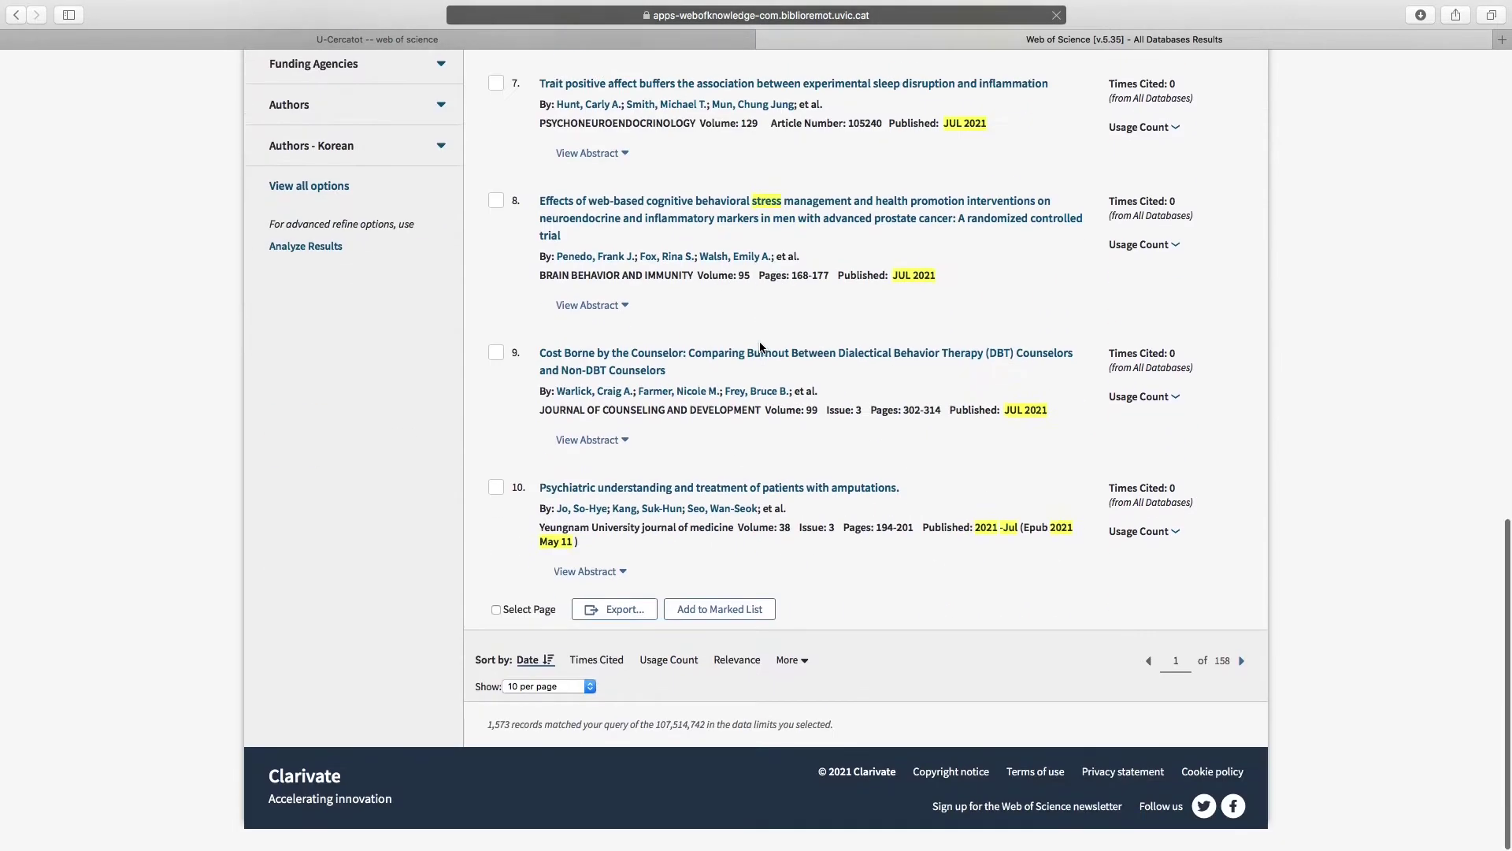
pyautogui.click(590, 709)
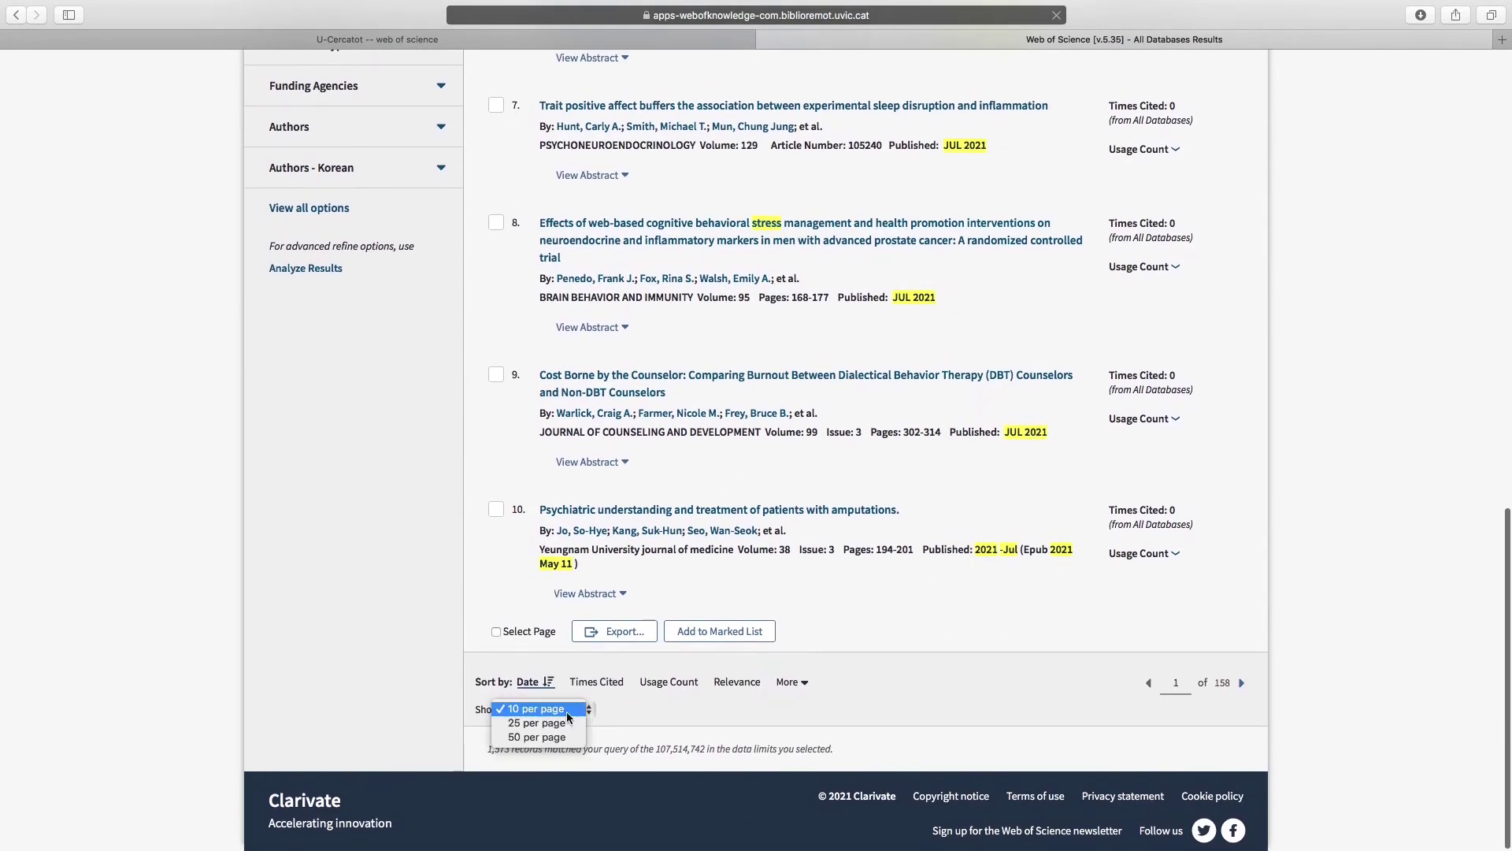
pyautogui.click(534, 739)
# Select all records on the first results page and add them to the Marked List
pyautogui.scroll(-15, 810, 378)
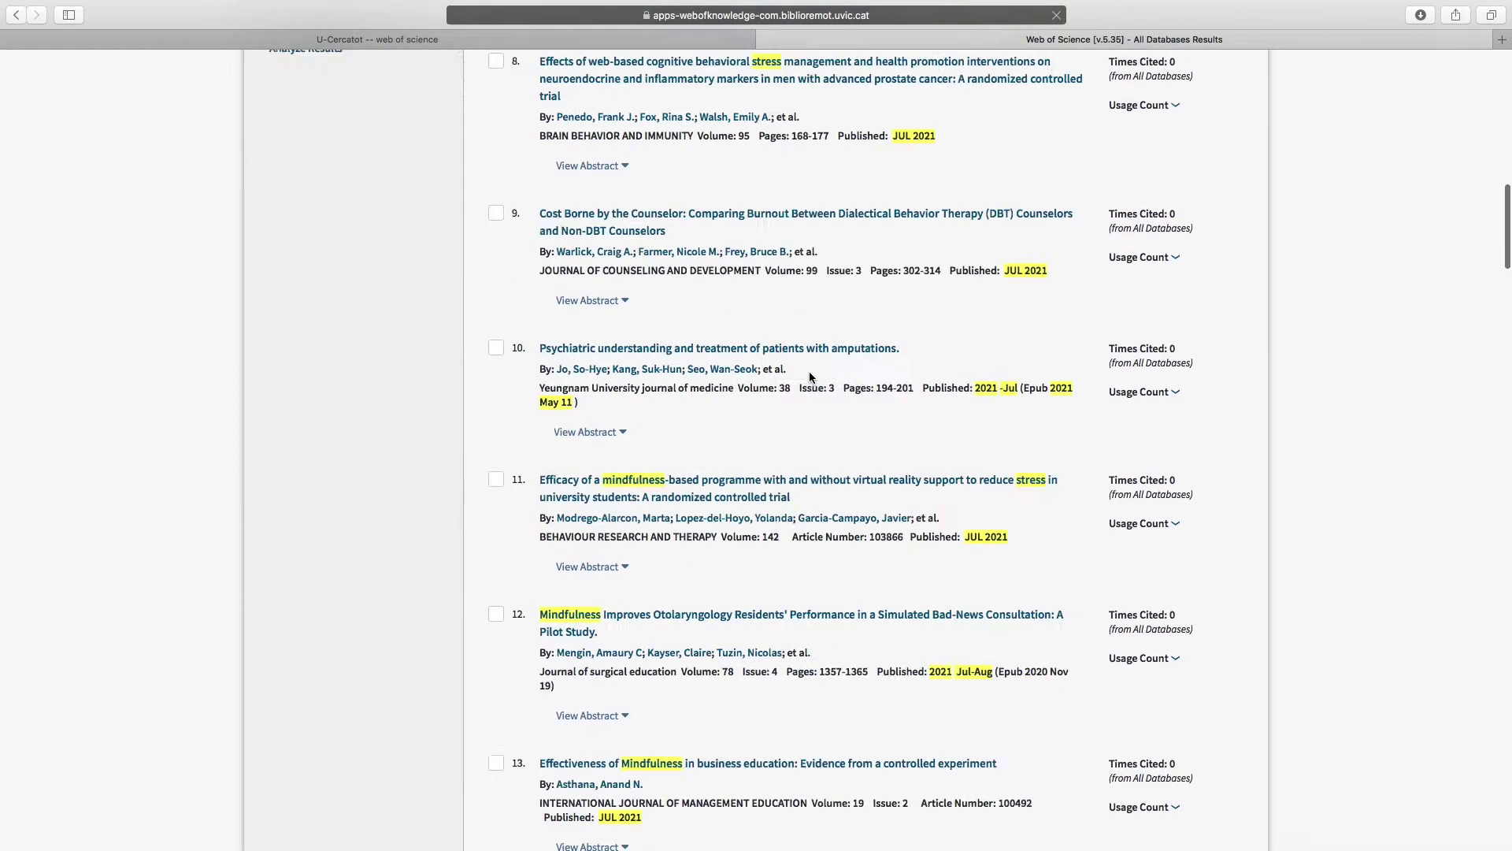
pyautogui.scroll(-5, 810, 378)
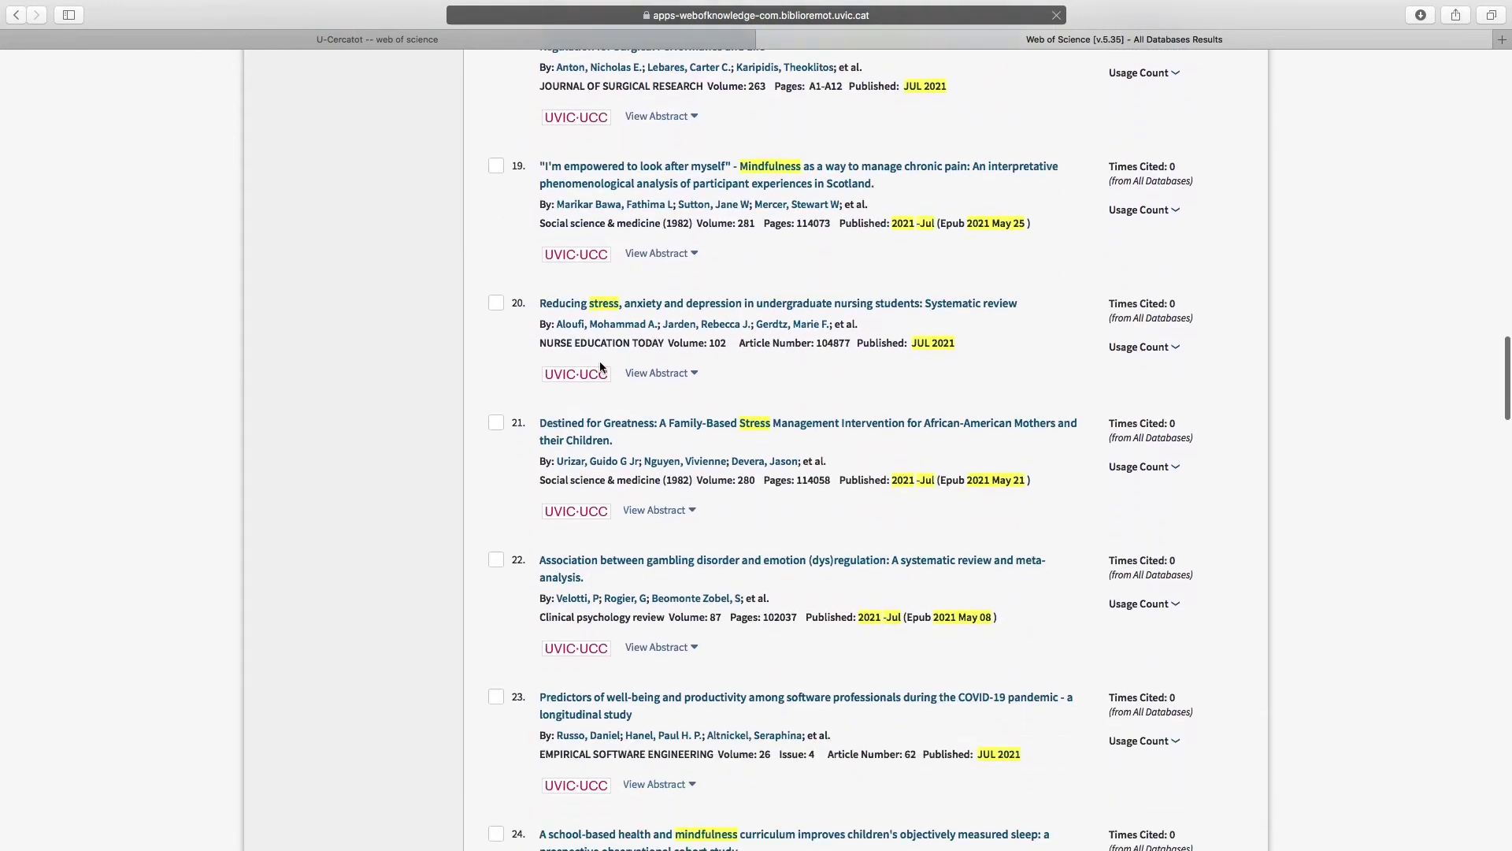
pyautogui.click(496, 303)
pyautogui.click(495, 559)
pyautogui.scroll(-5, 506, 592)
pyautogui.scroll(-7, 506, 599)
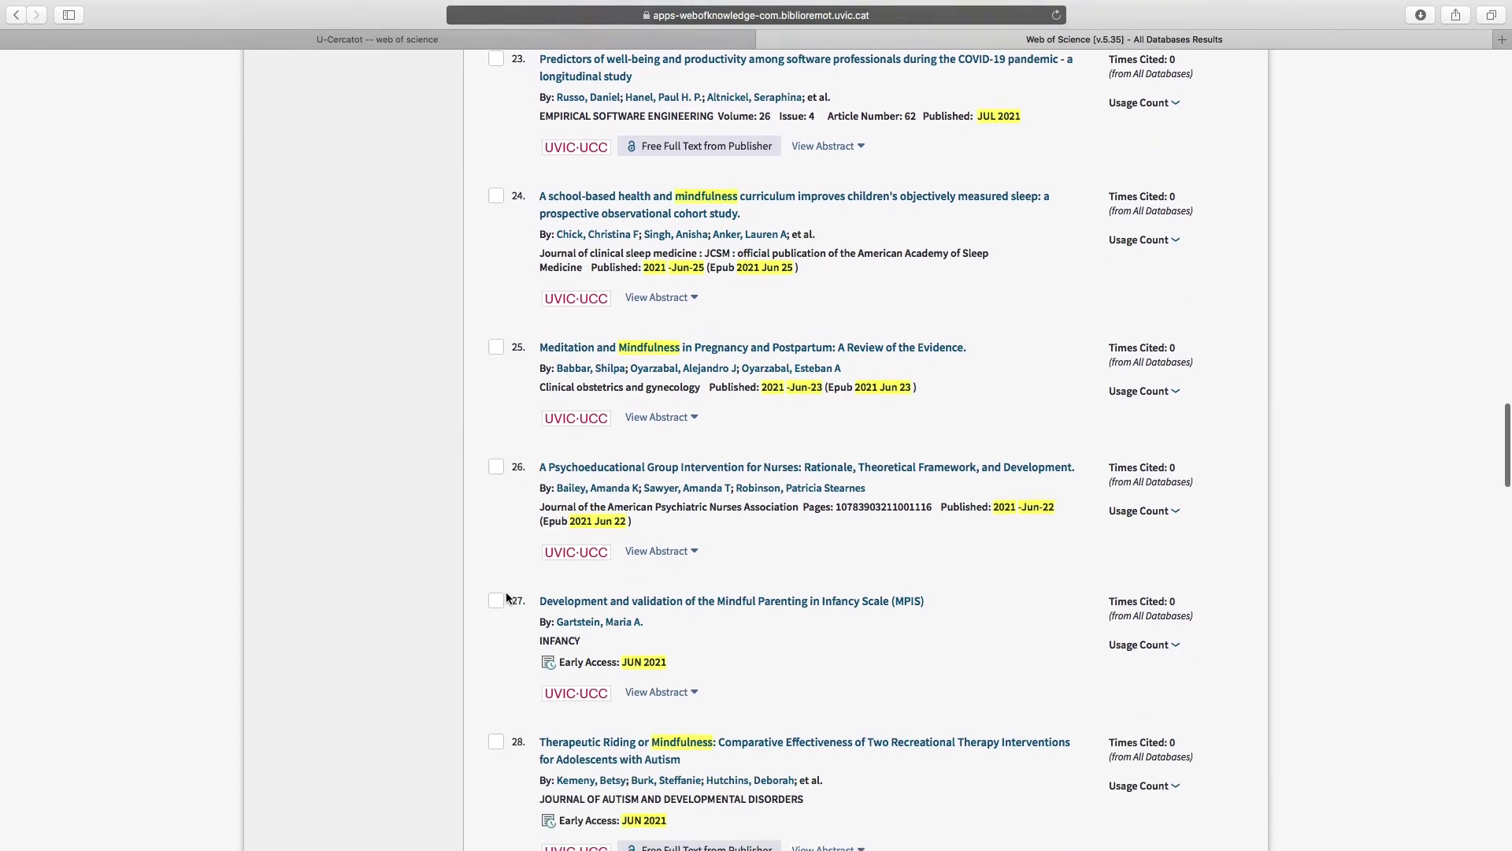
pyautogui.scroll(-20, 496, 601)
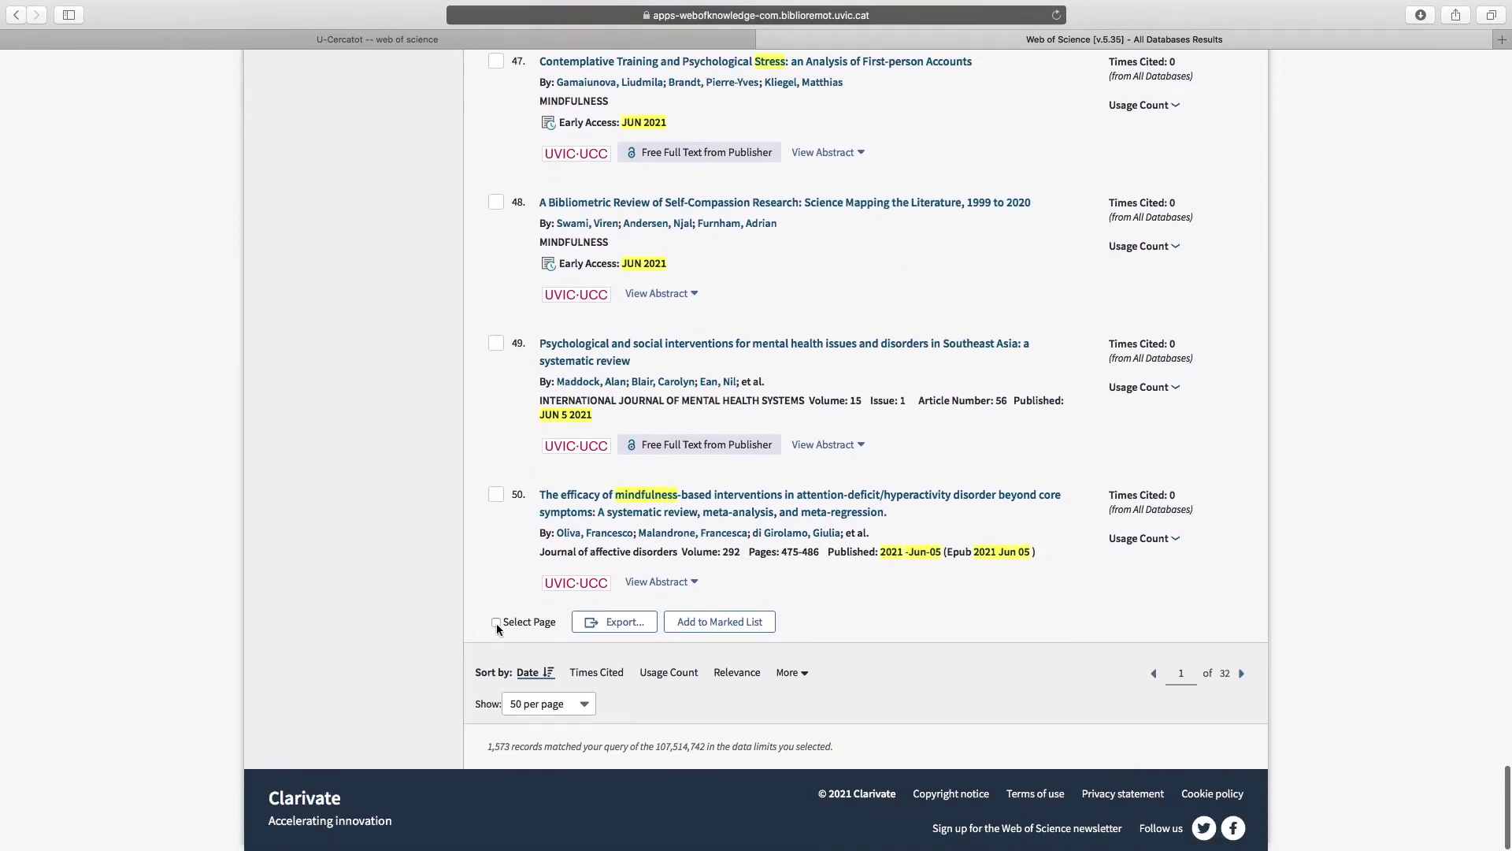
pyautogui.click(497, 623)
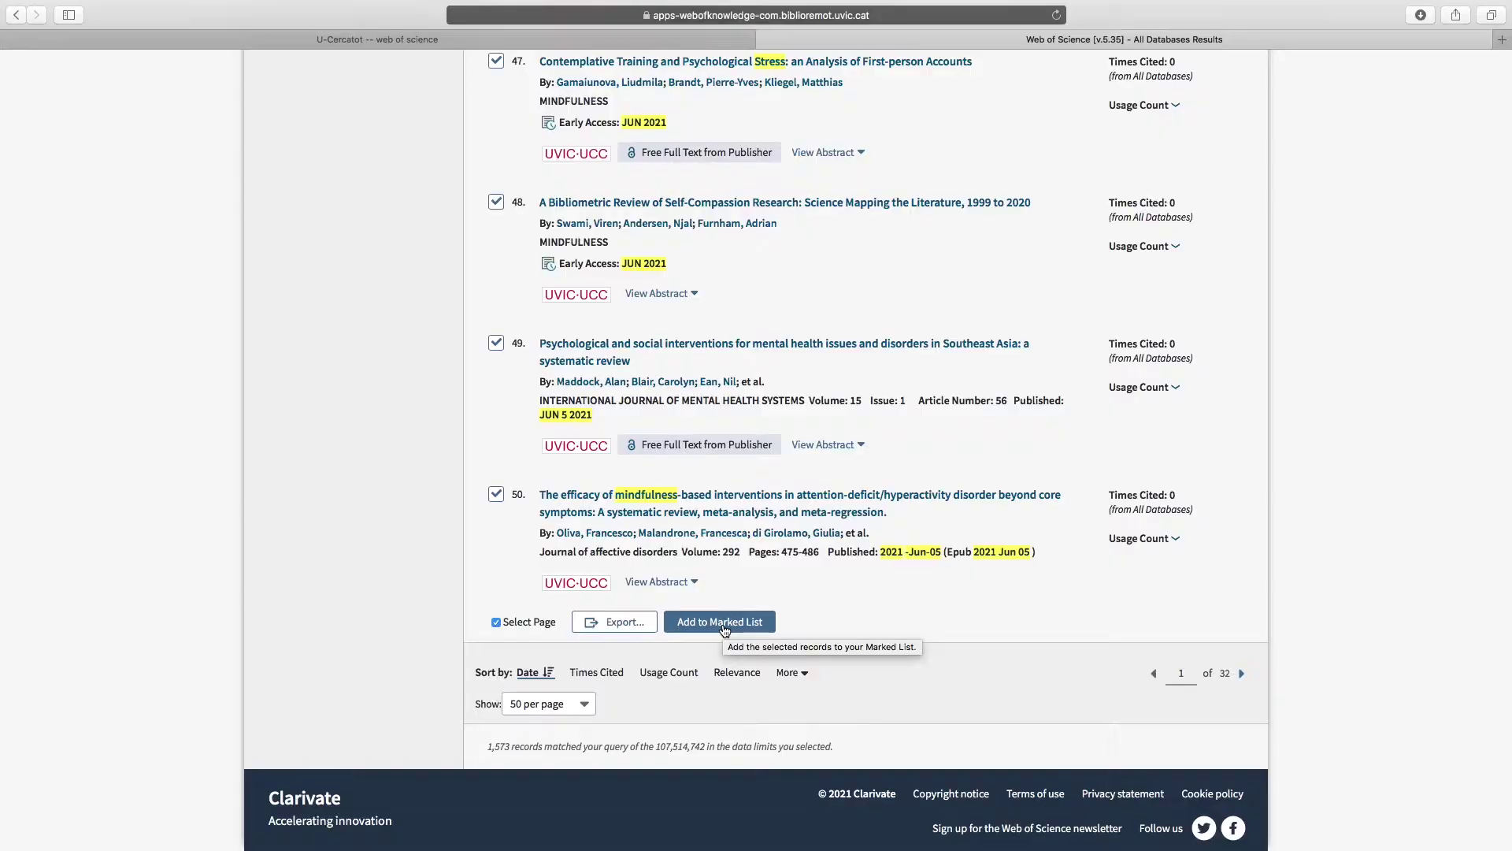
pyautogui.click(720, 622)
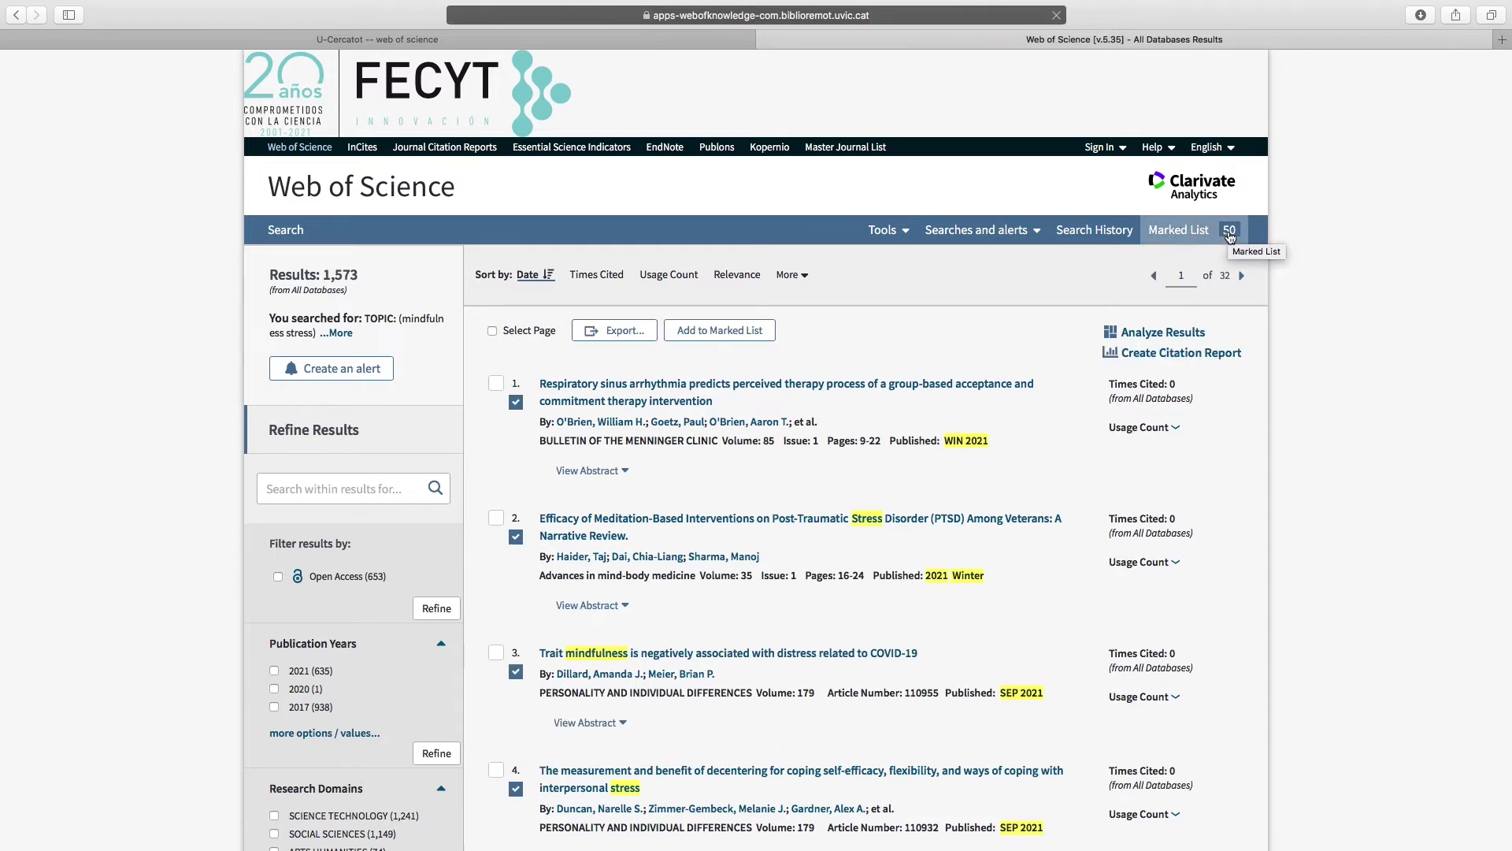
# Go to page 2 of the results and select all of its records
pyautogui.click(1241, 281)
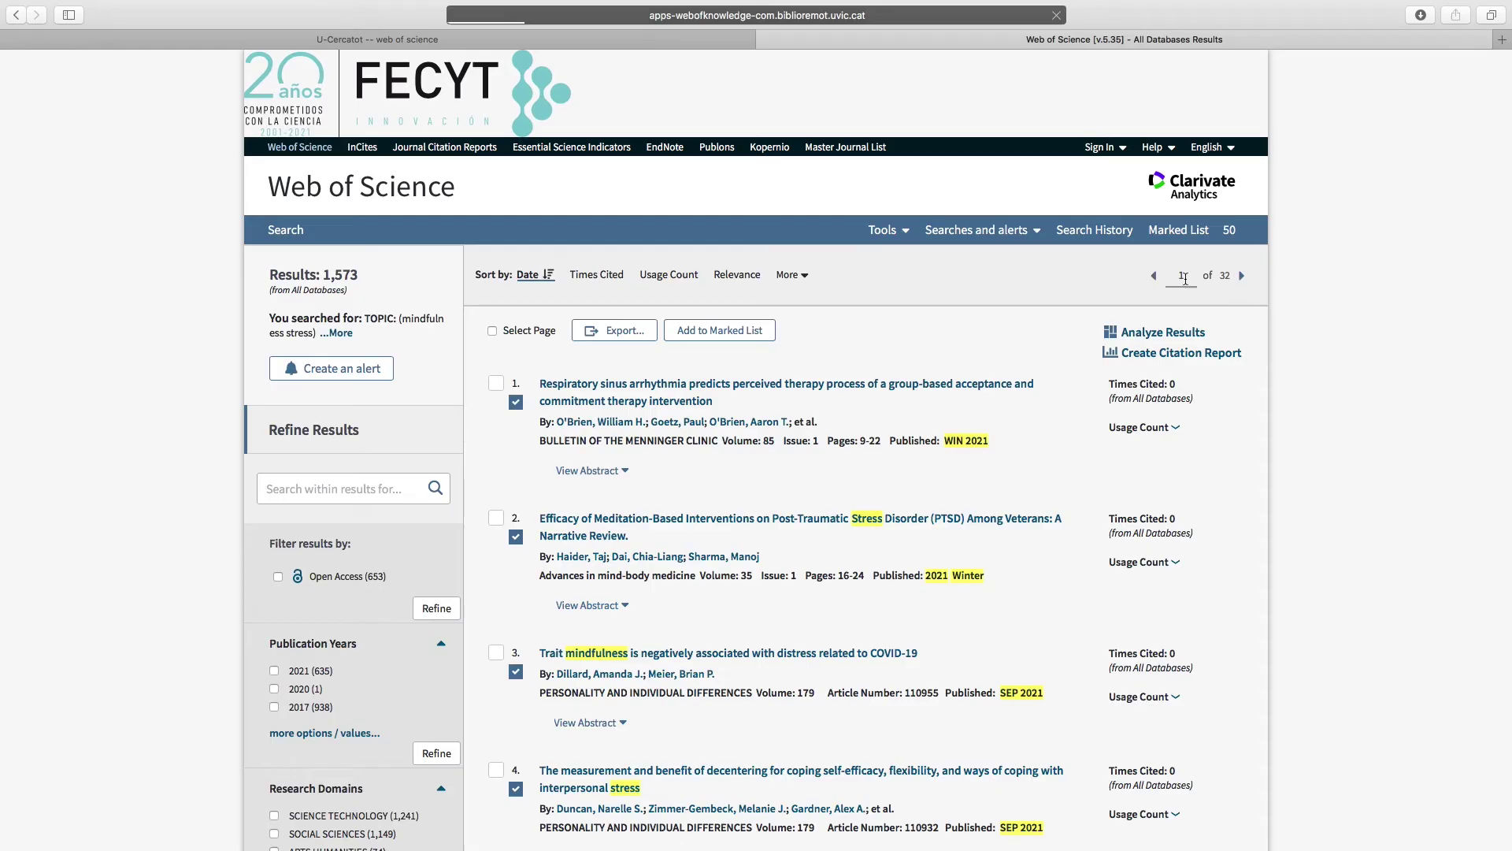
pyautogui.write('2')
pyautogui.press('Return')
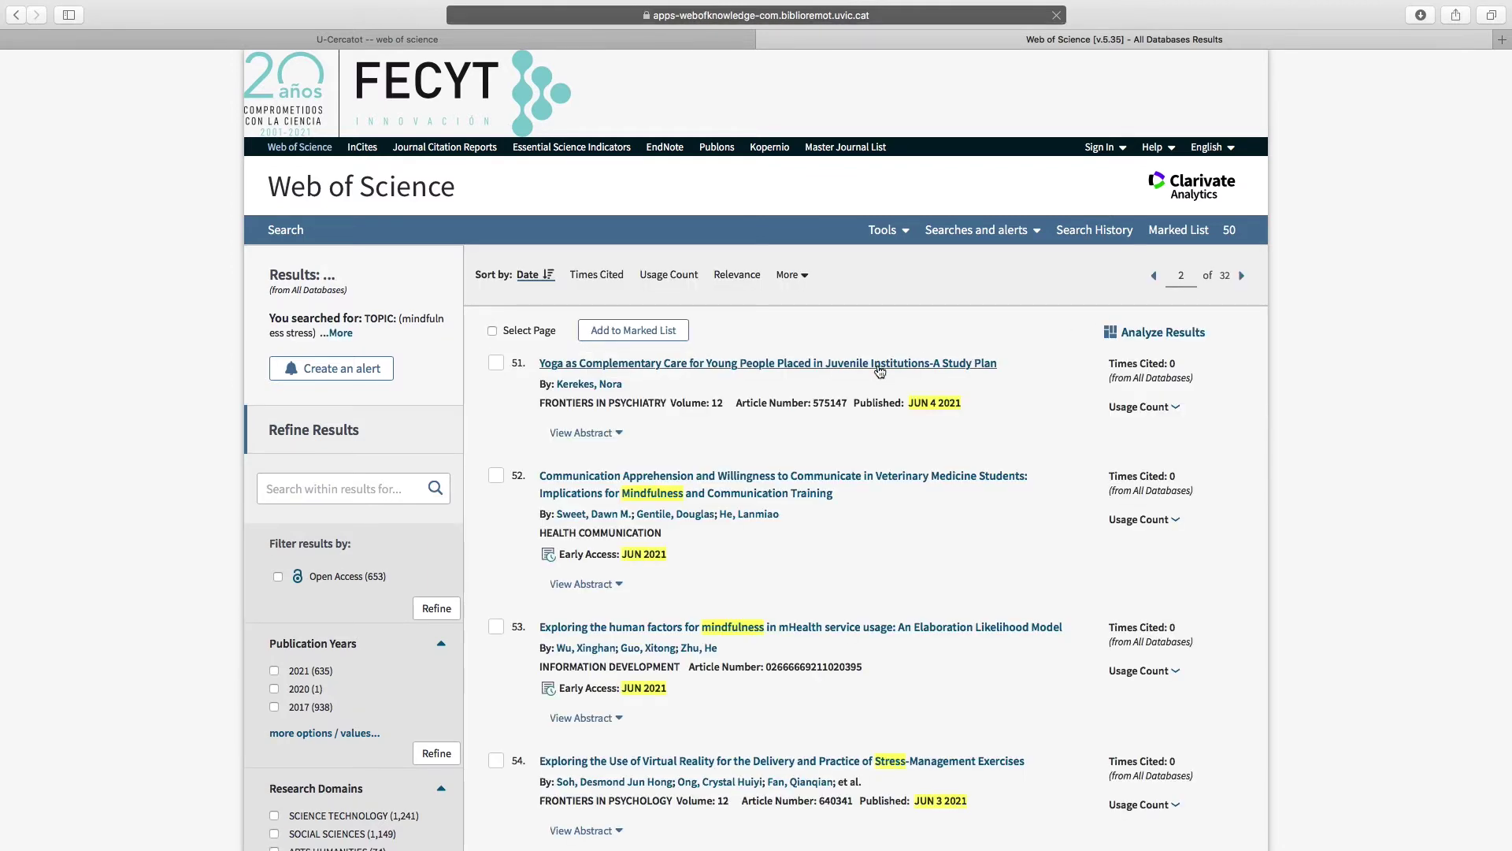
pyautogui.scroll(-15, 875, 390)
pyautogui.scroll(-20, 874, 396)
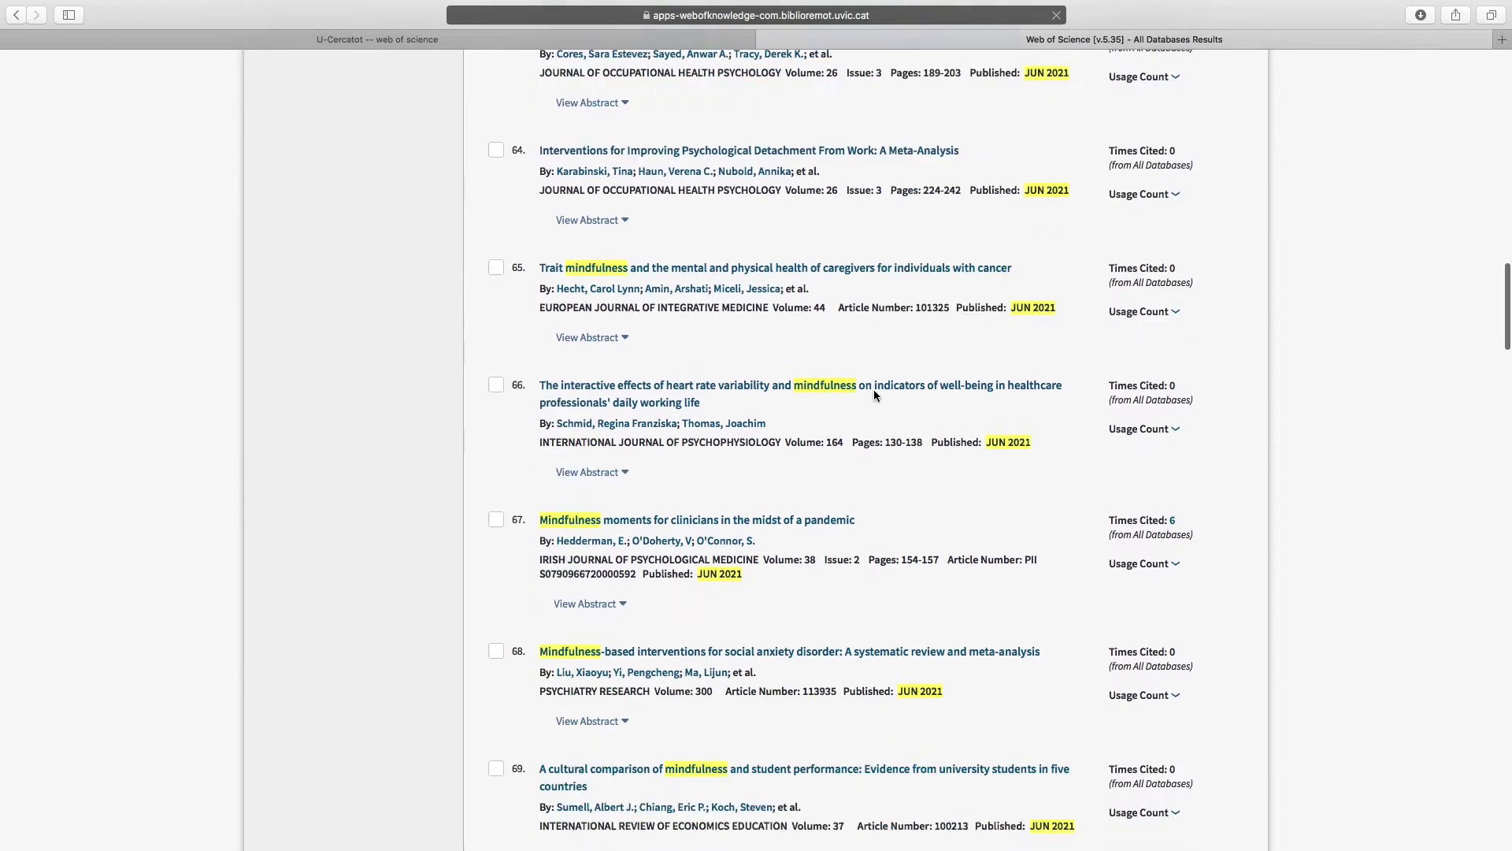
pyautogui.scroll(-20, 875, 396)
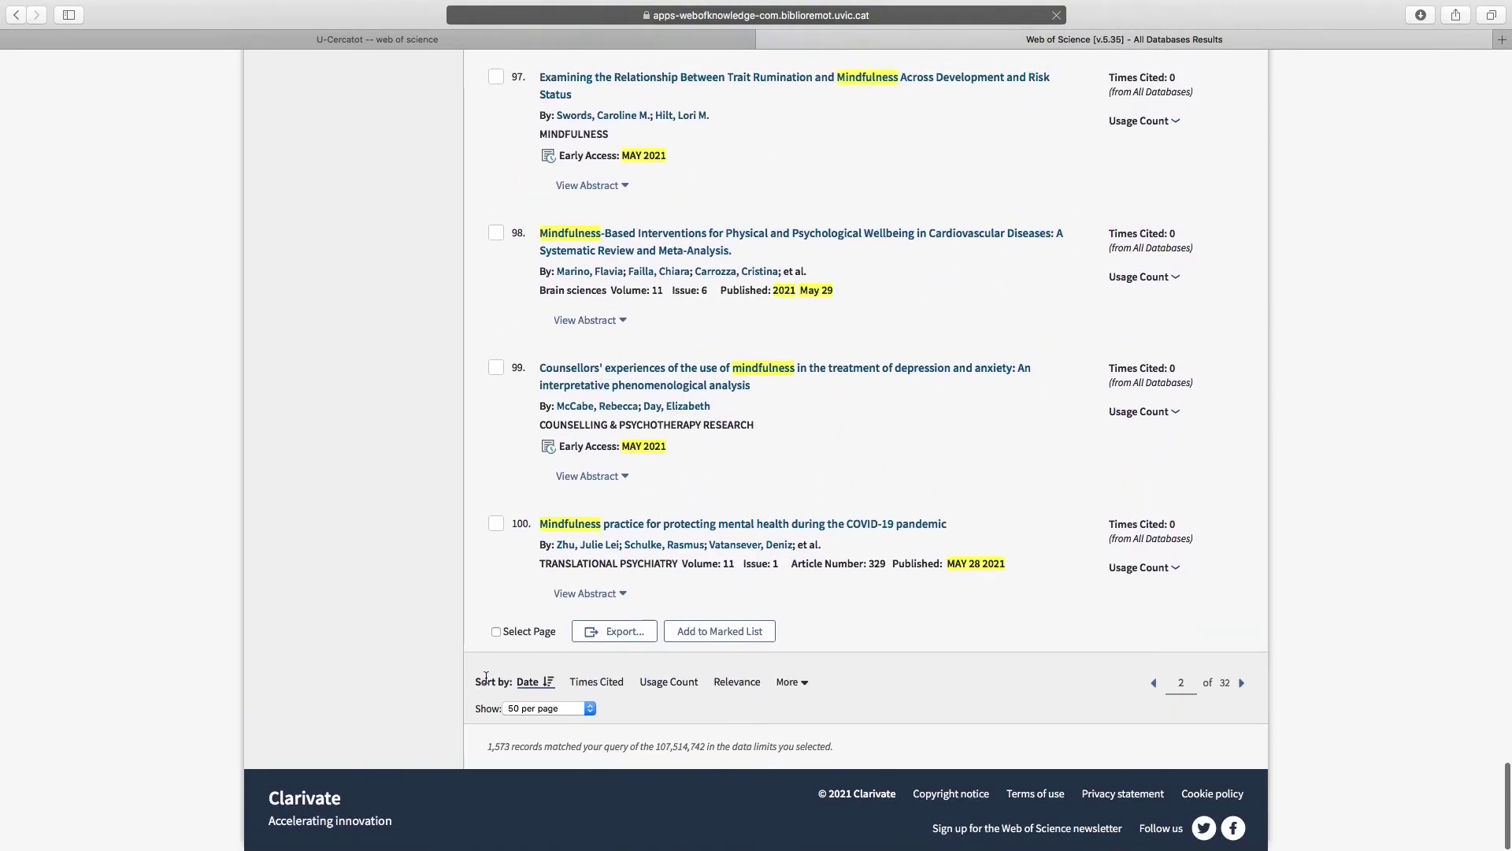
pyautogui.click(523, 630)
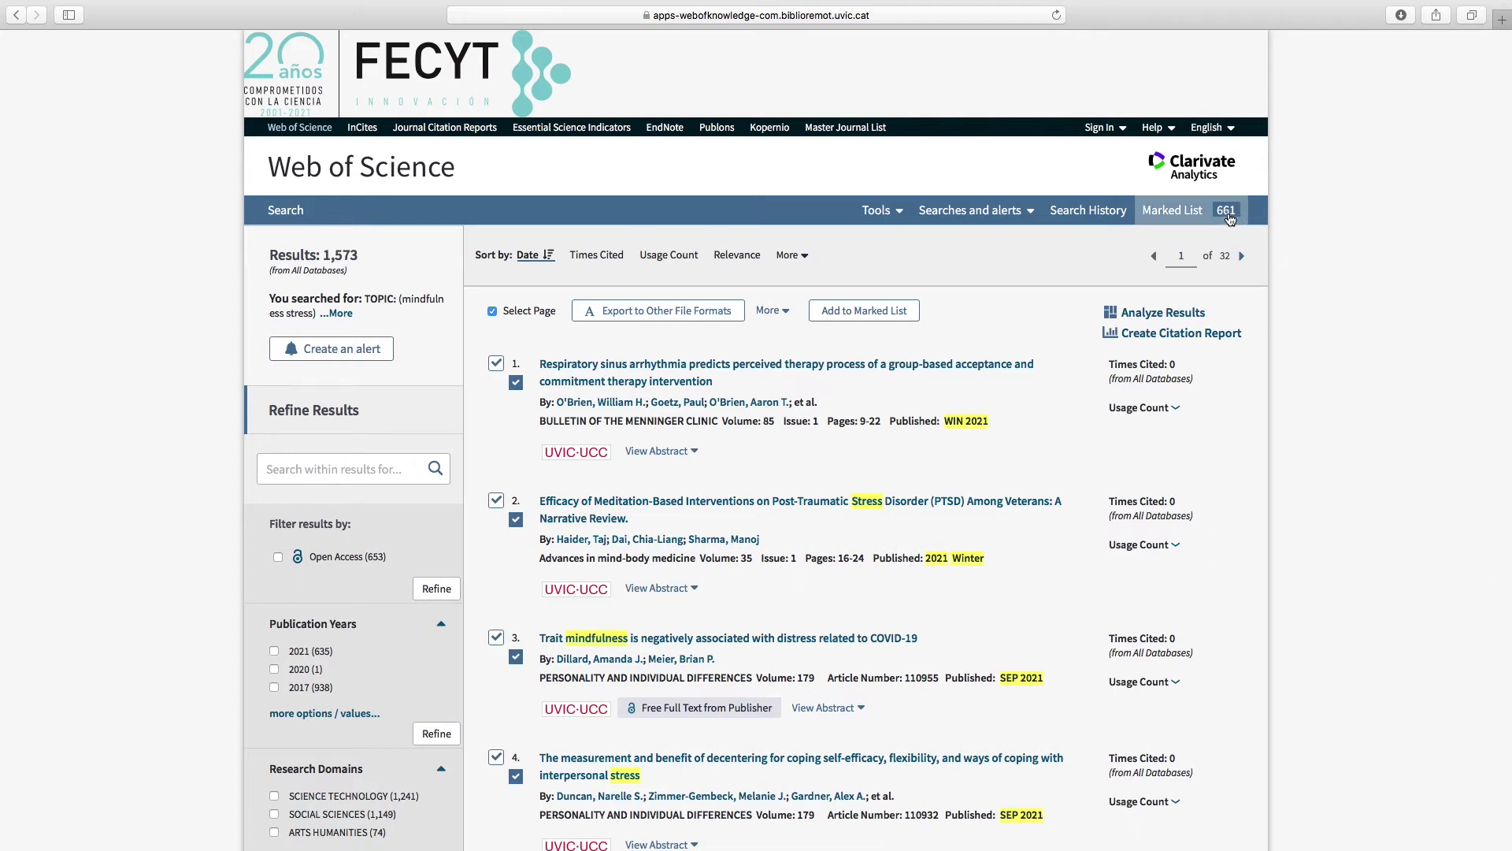
# Open the Marked List, review its record groups by database, and show the output options for the Web of Science Core Collection
pyautogui.click(1173, 217)
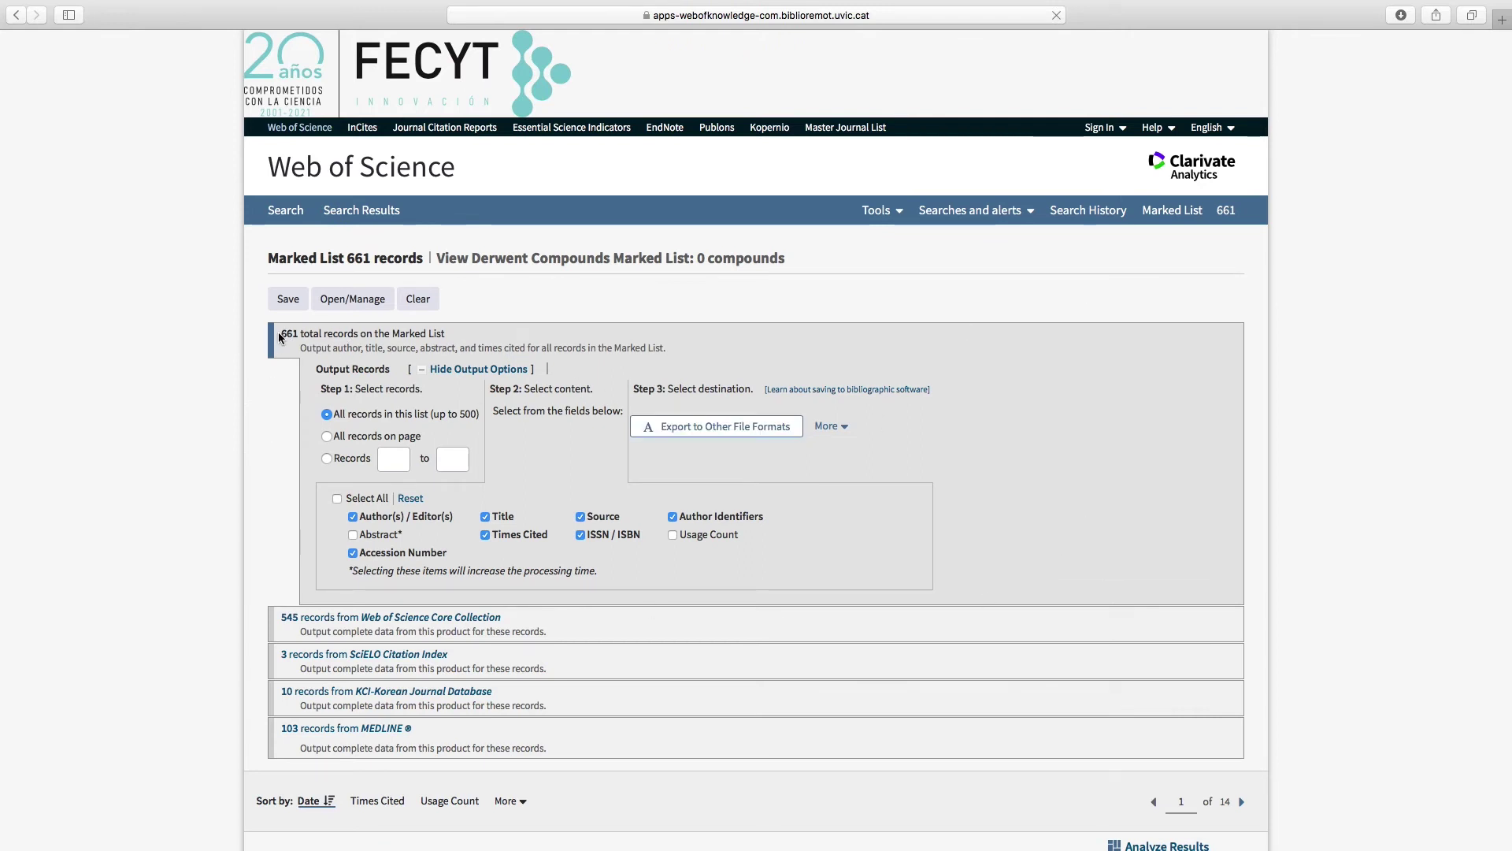
pyautogui.scroll(-7, 447, 478)
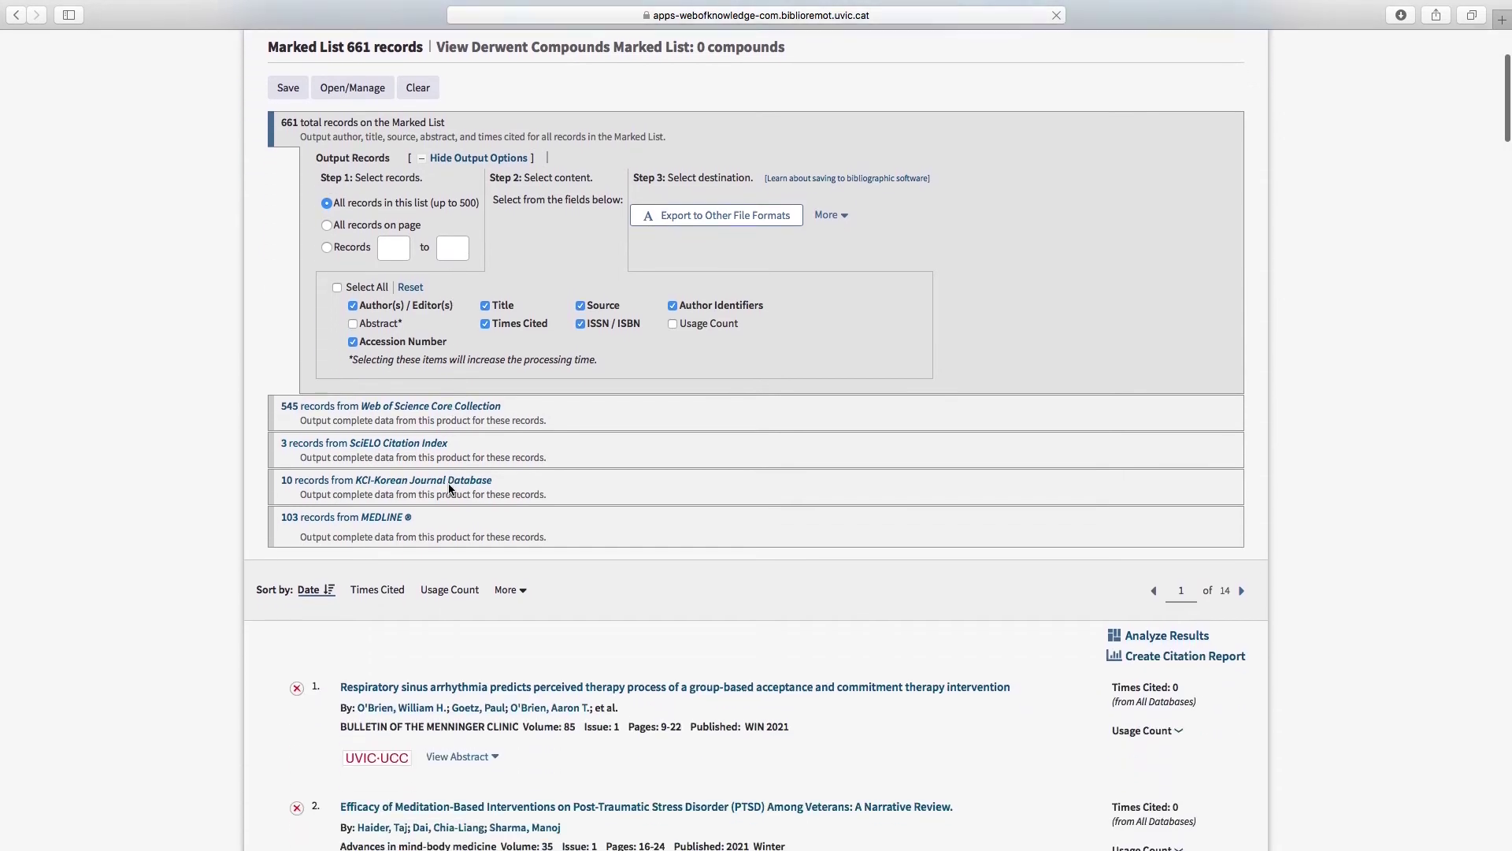
pyautogui.scroll(-1, 447, 478)
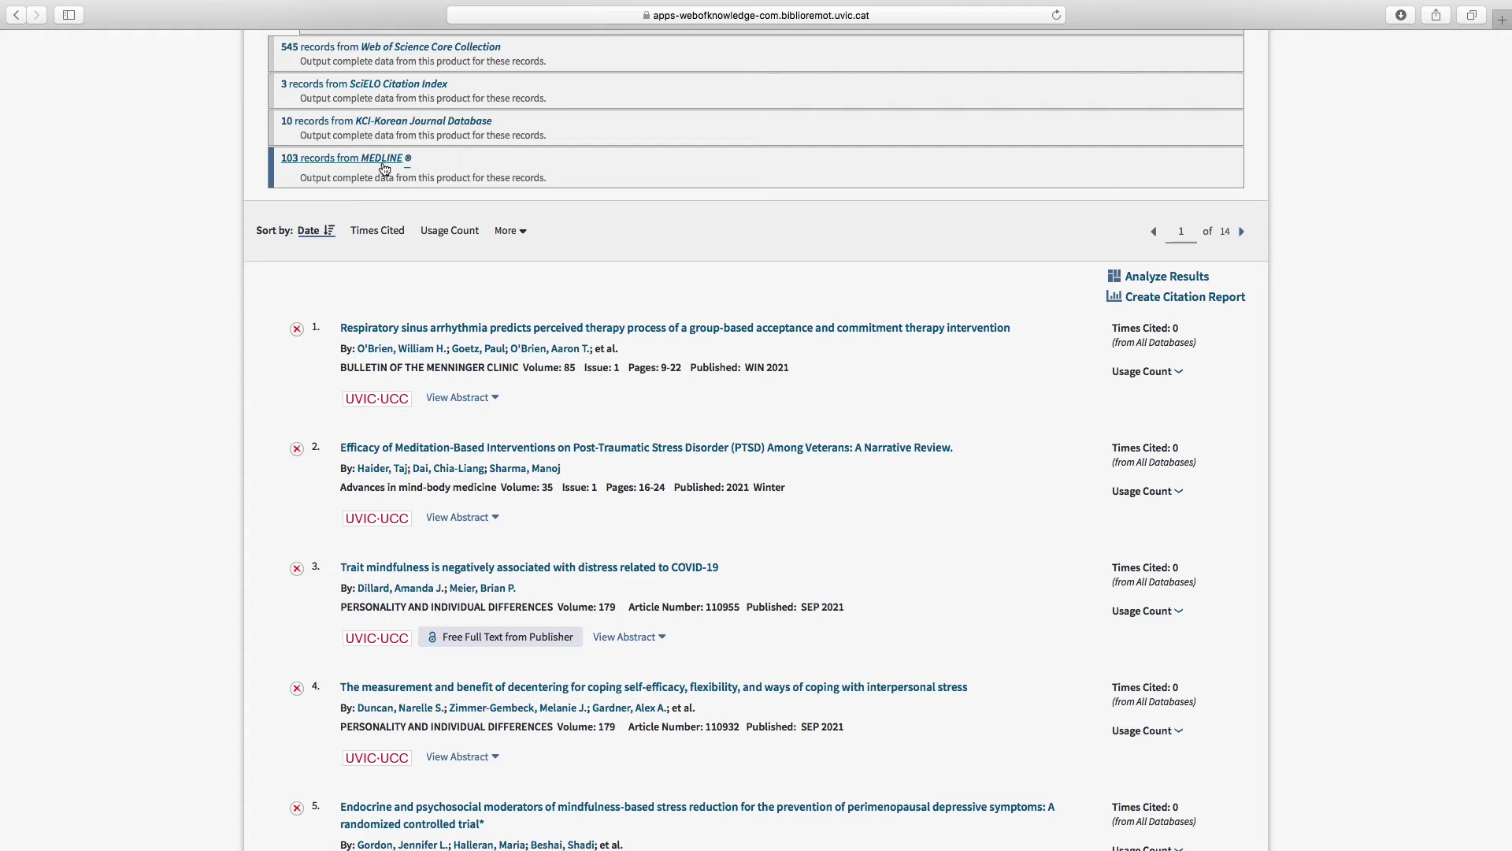
pyautogui.scroll(2, 384, 167)
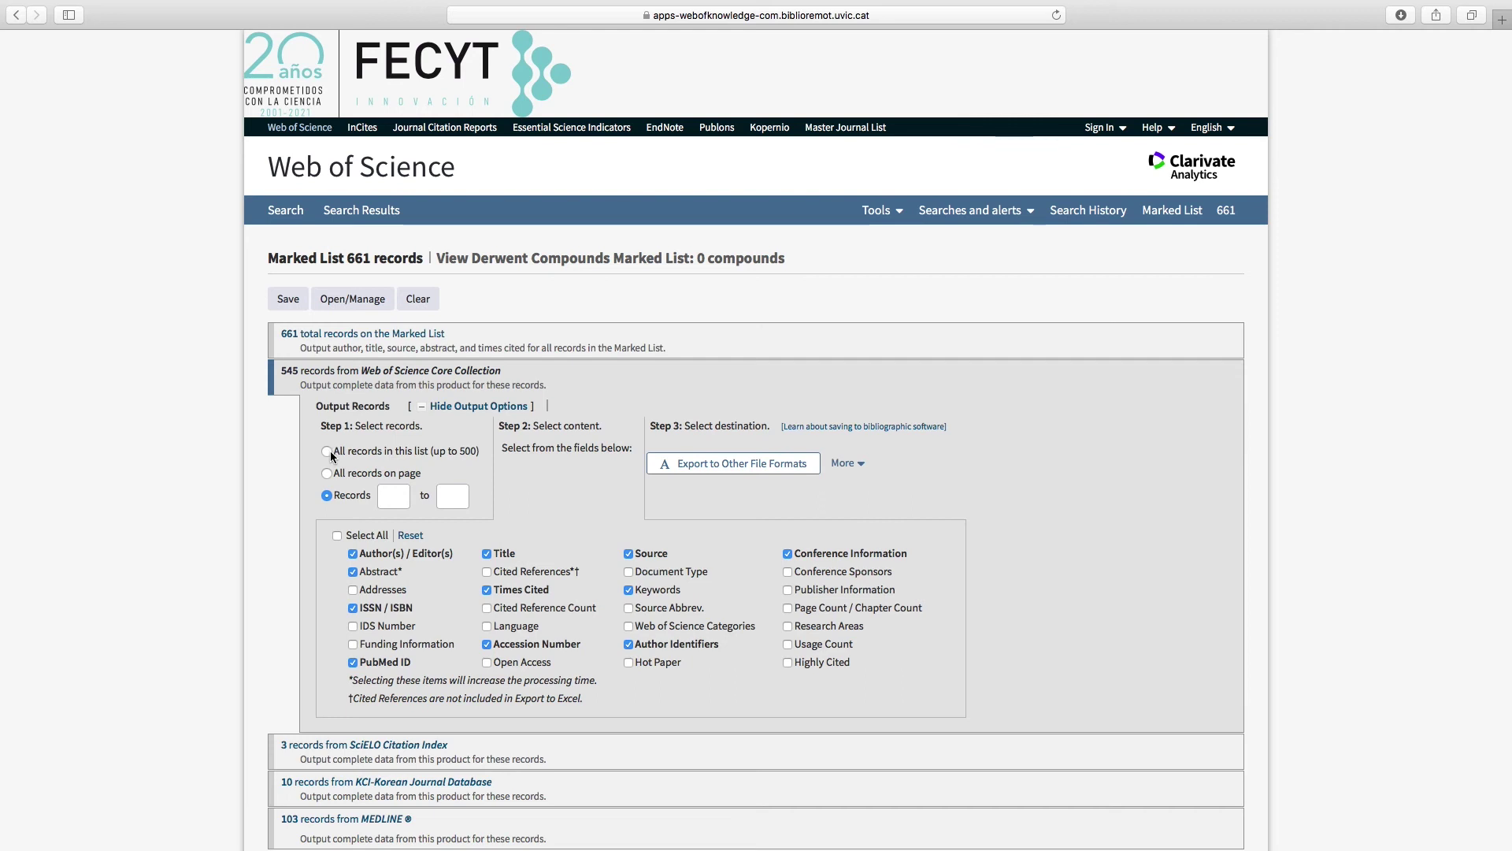
# Export records 1 to 500 from the Web of Science Core Collection to a BibTeX file
pyautogui.click(393, 498)
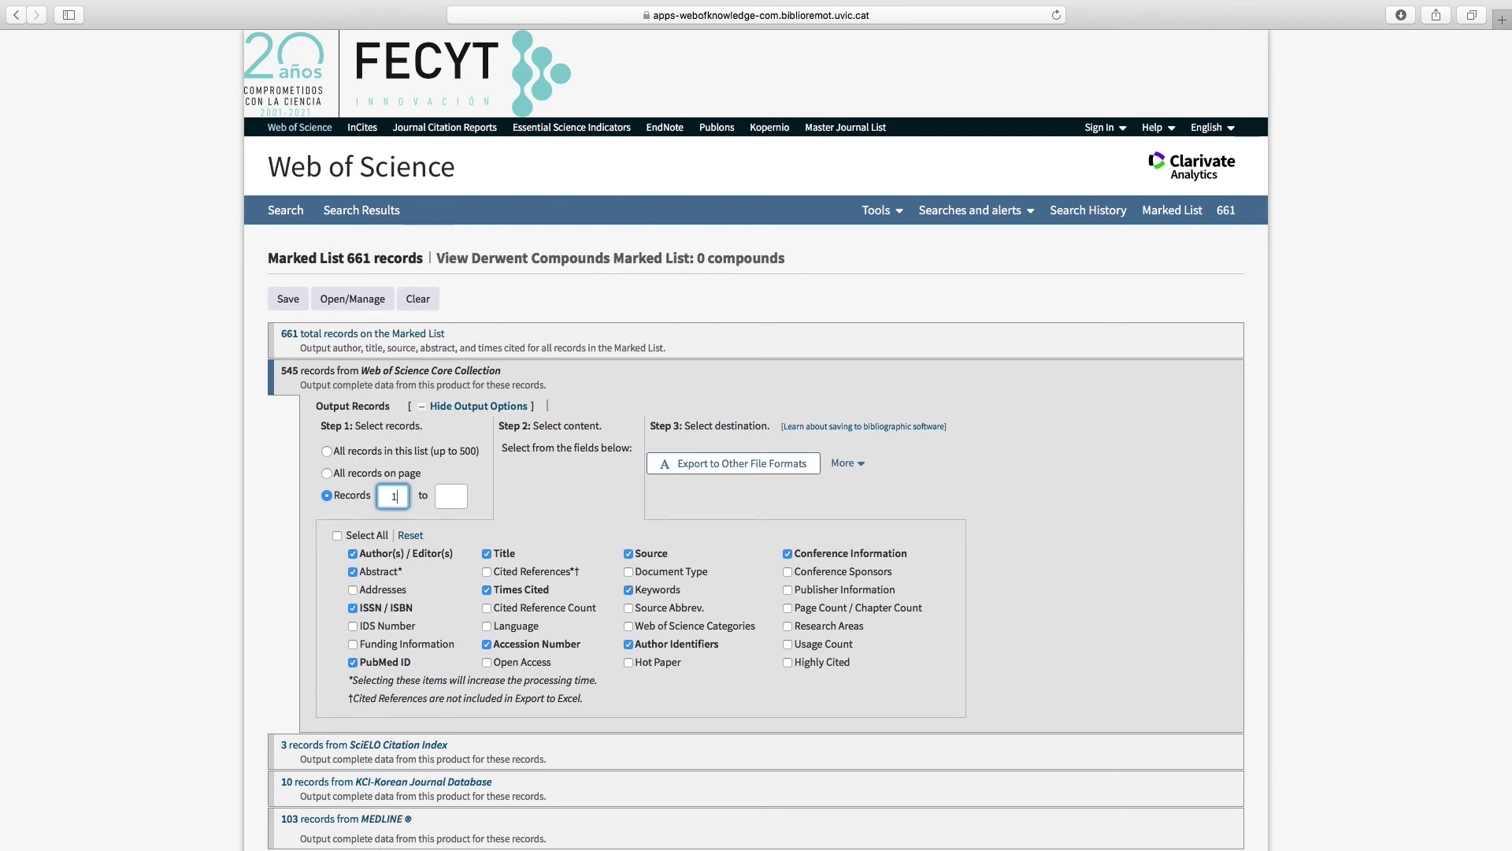
pyautogui.click(451, 500)
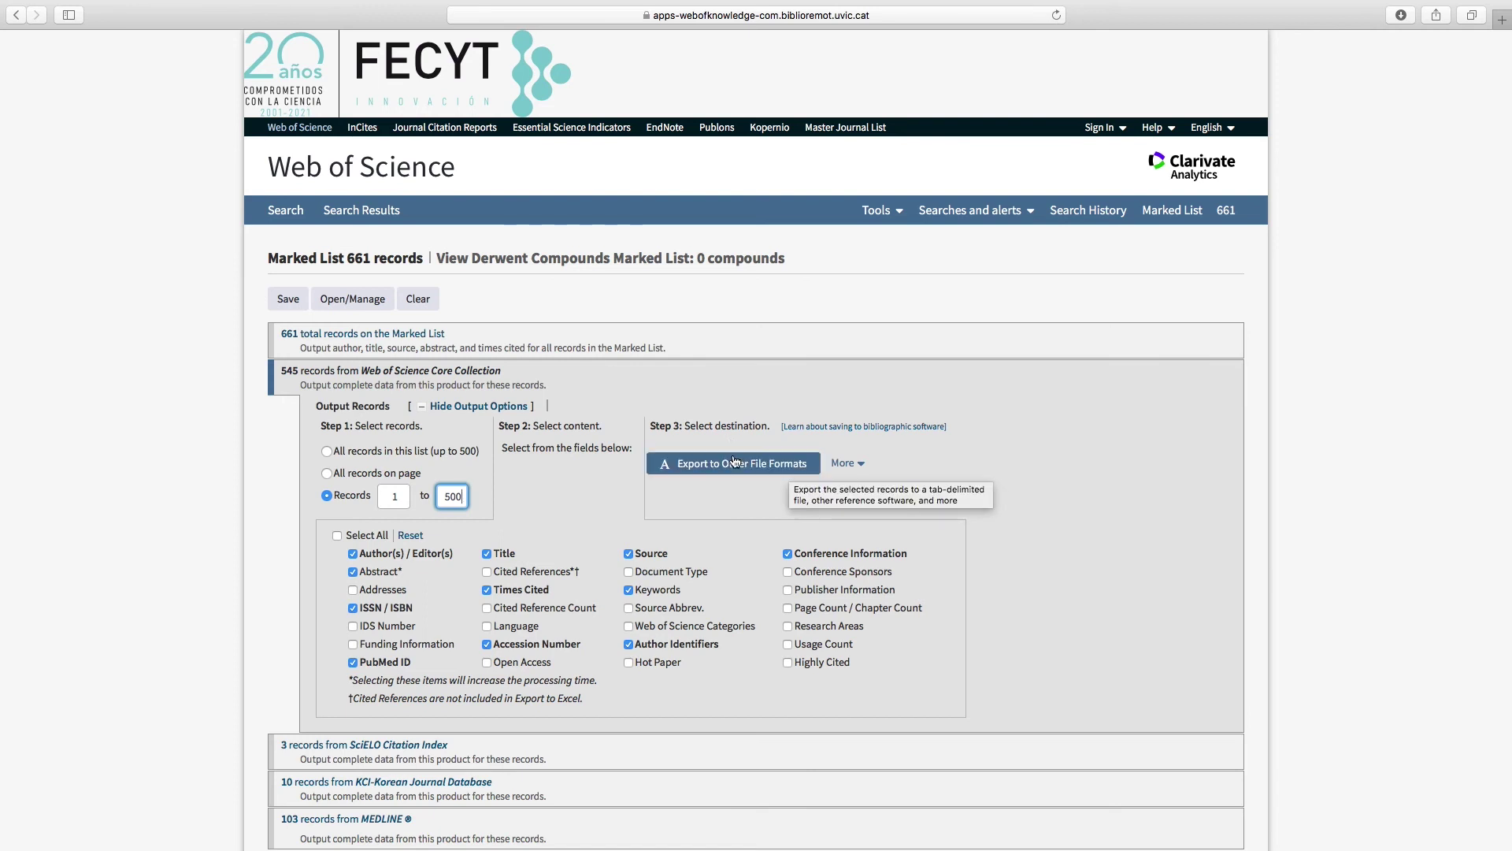
pyautogui.click(752, 471)
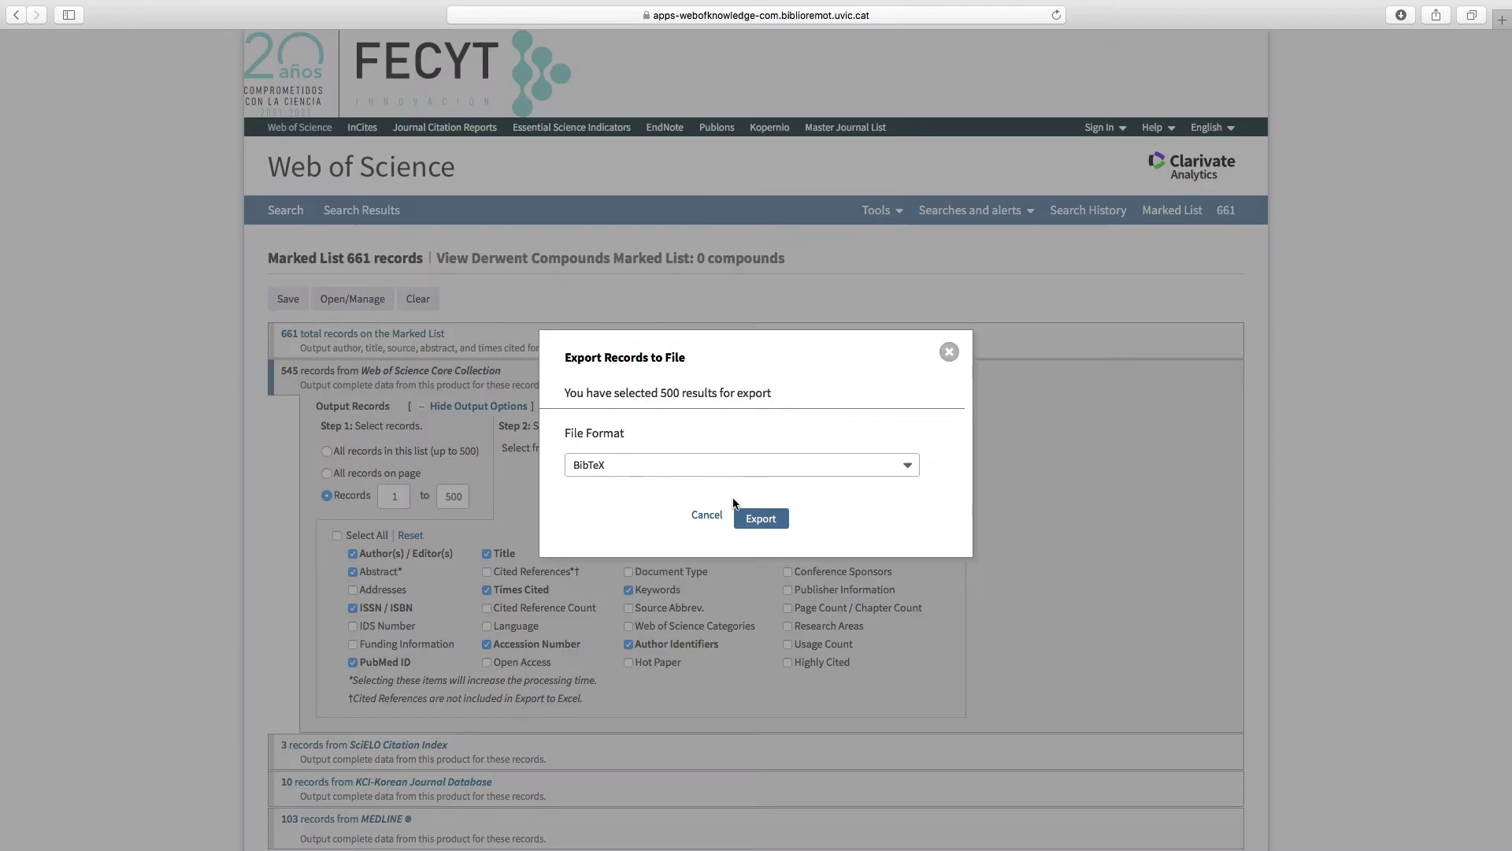
pyautogui.click(675, 471)
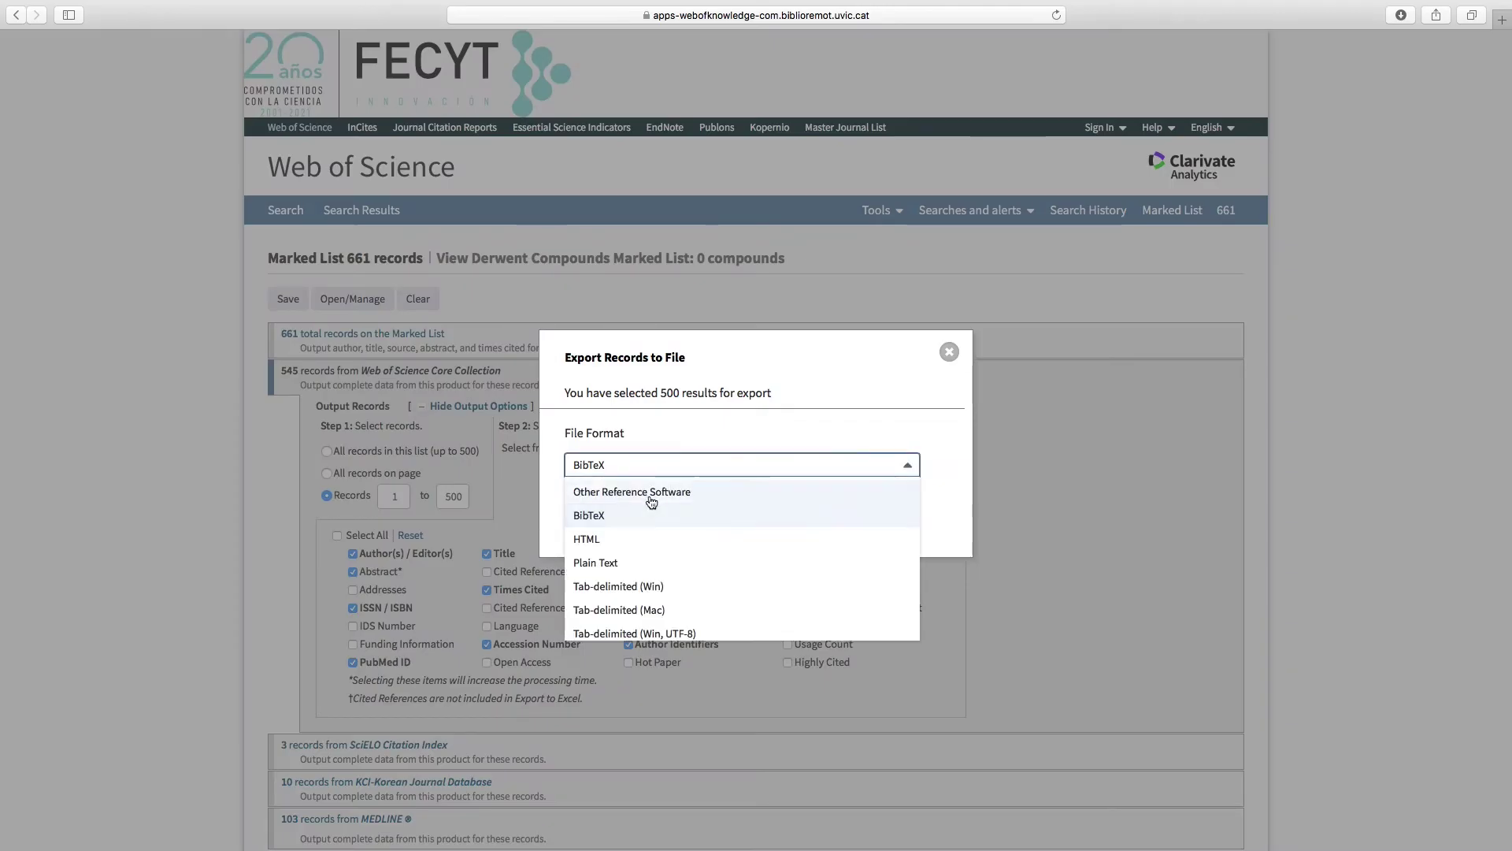
pyautogui.click(604, 517)
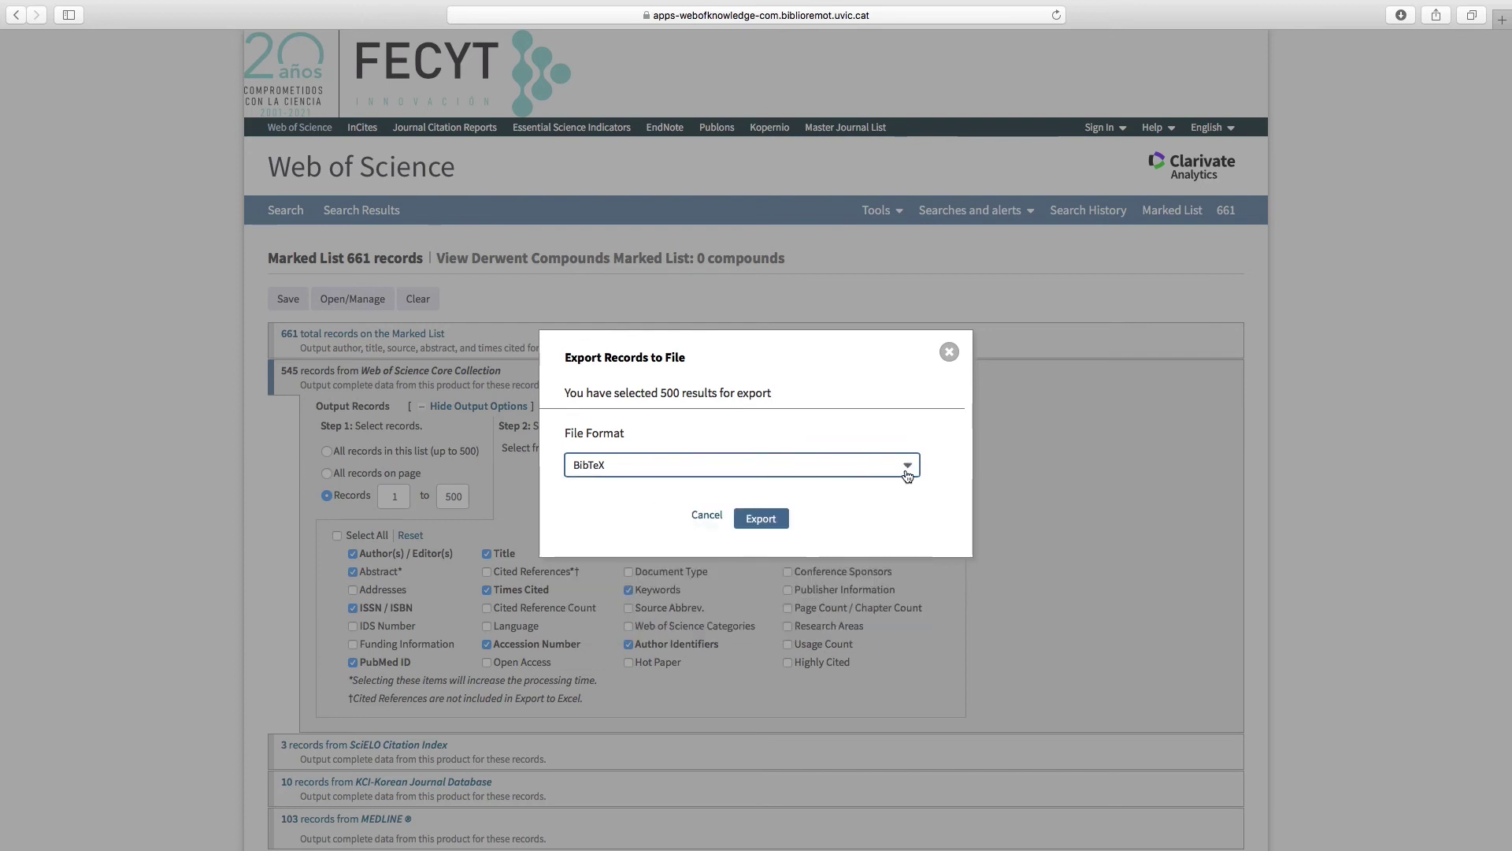
pyautogui.click(761, 519)
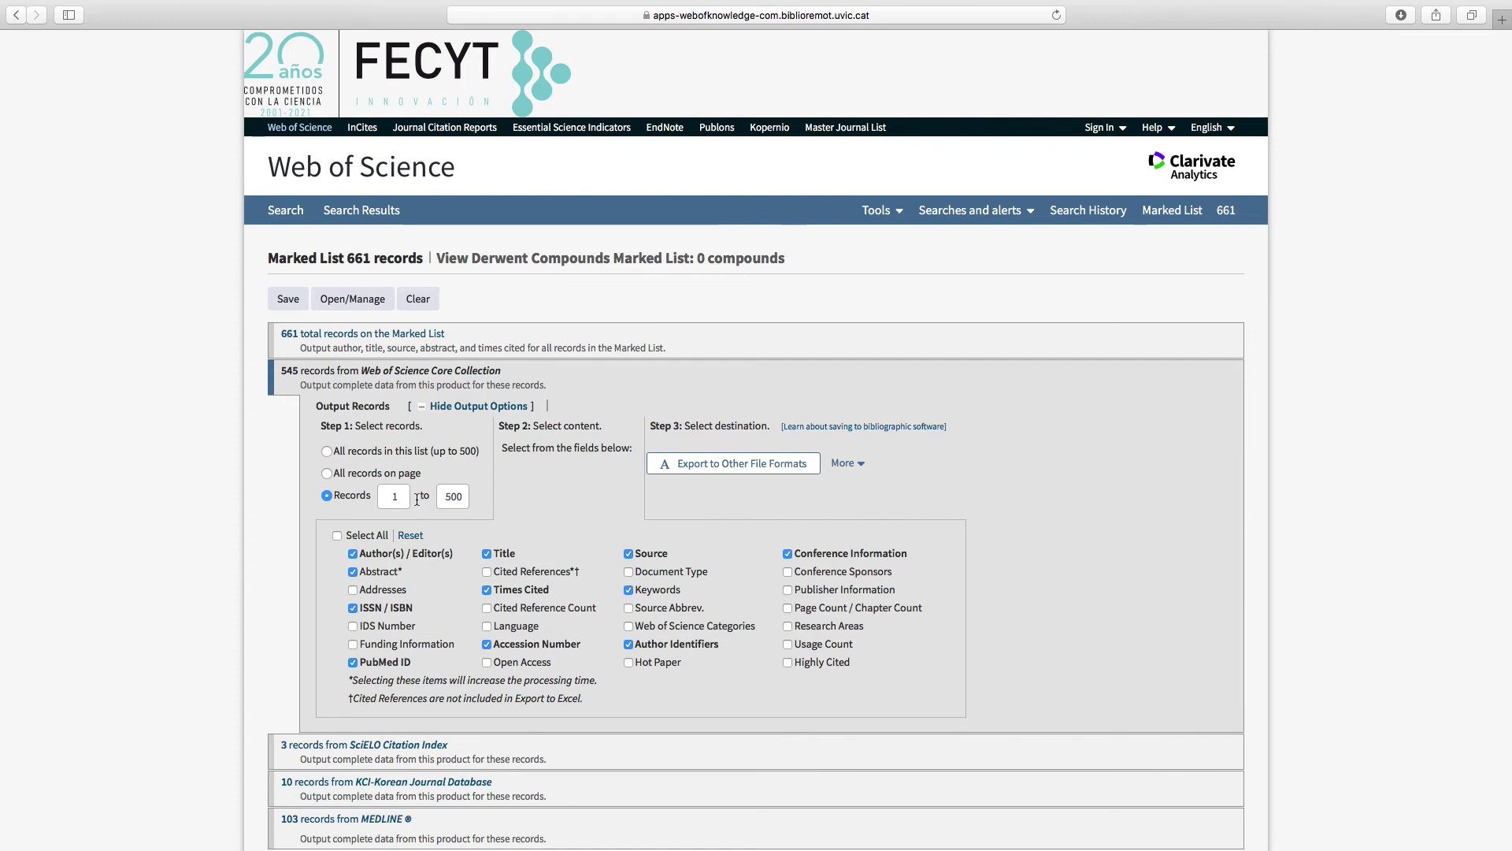
# Export records 501 to 545 from the Web of Science Core Collection in BibTeX format
pyautogui.moveTo(394, 497); pyautogui.dragTo(407, 498)
pyautogui.write('50')
pyautogui.press('Tab')
pyautogui.write('545')
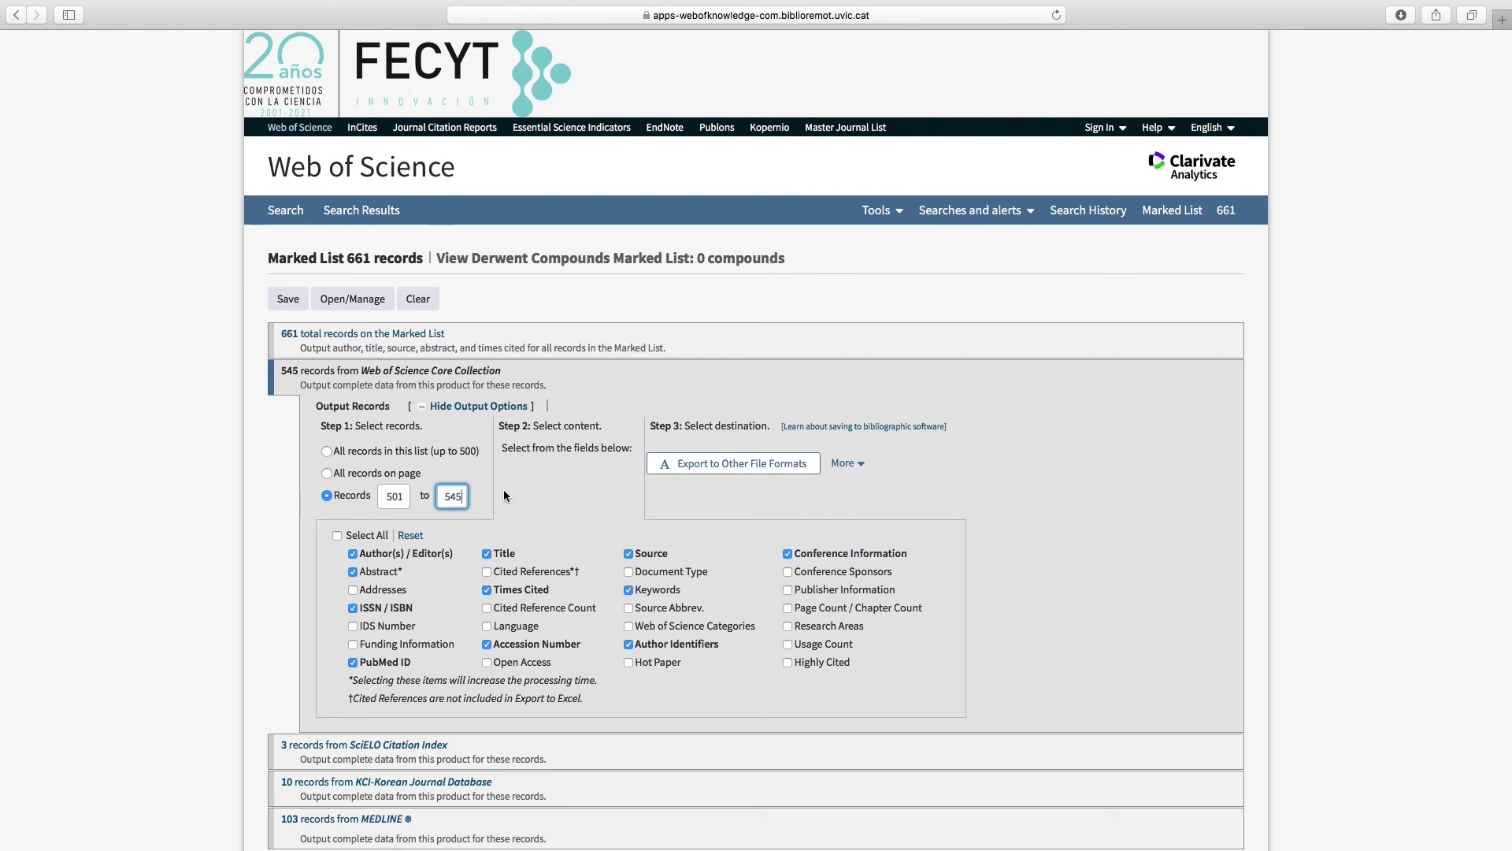
pyautogui.click(677, 476)
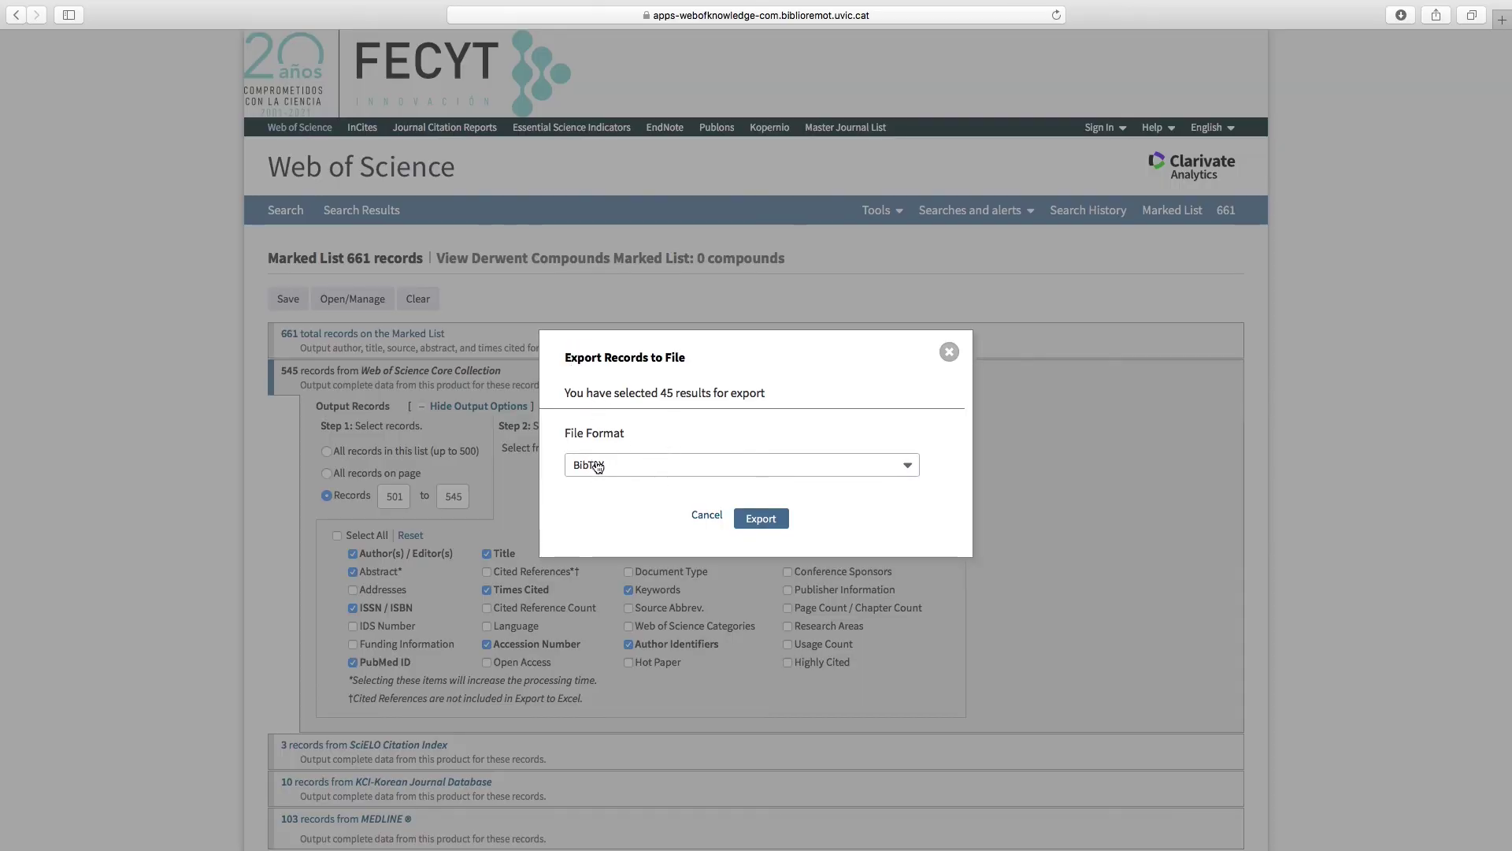
pyautogui.click(906, 466)
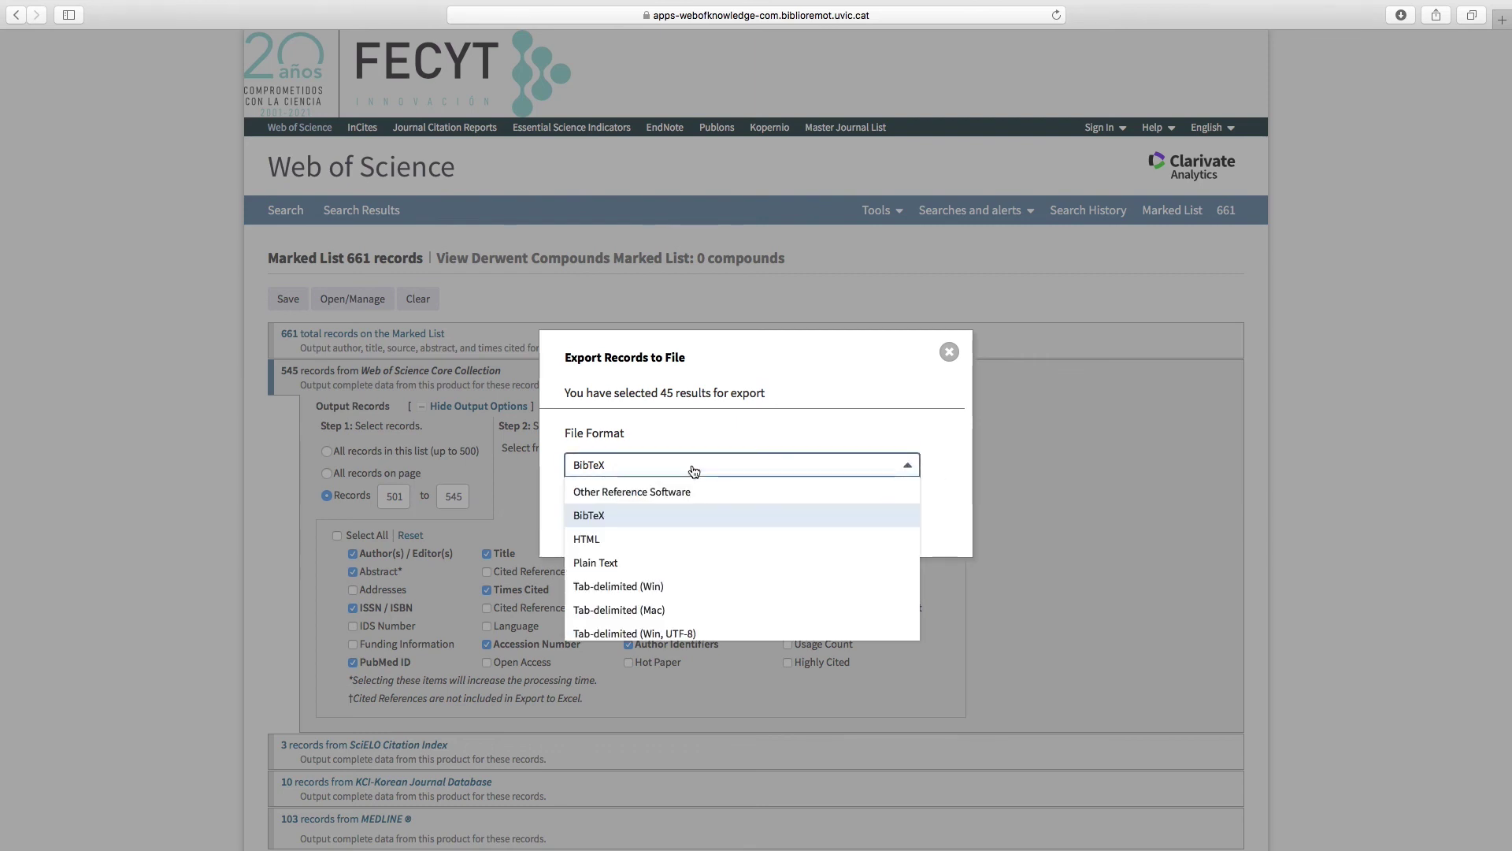
pyautogui.click(605, 518)
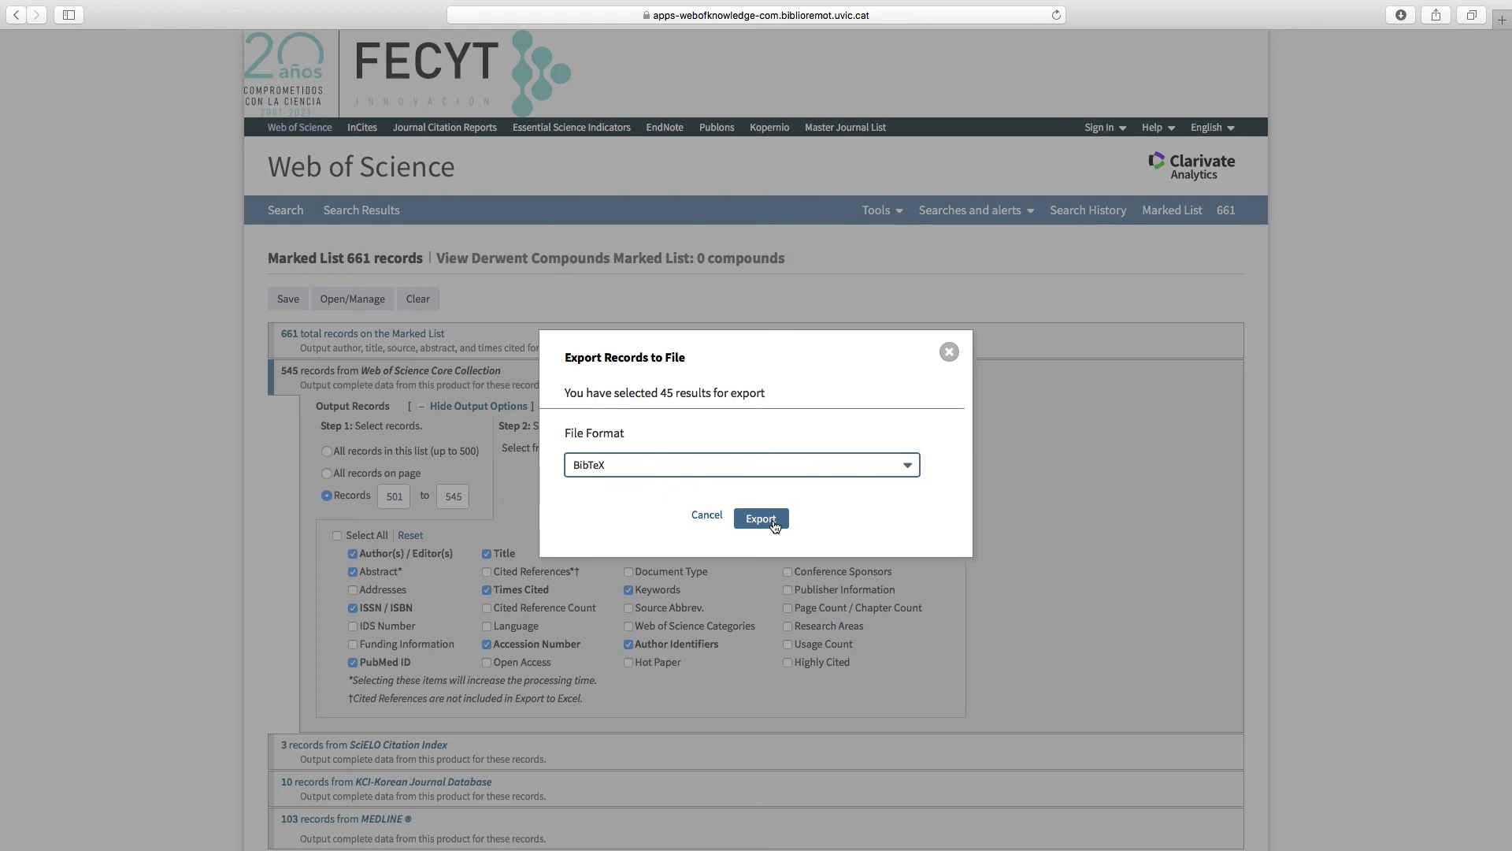